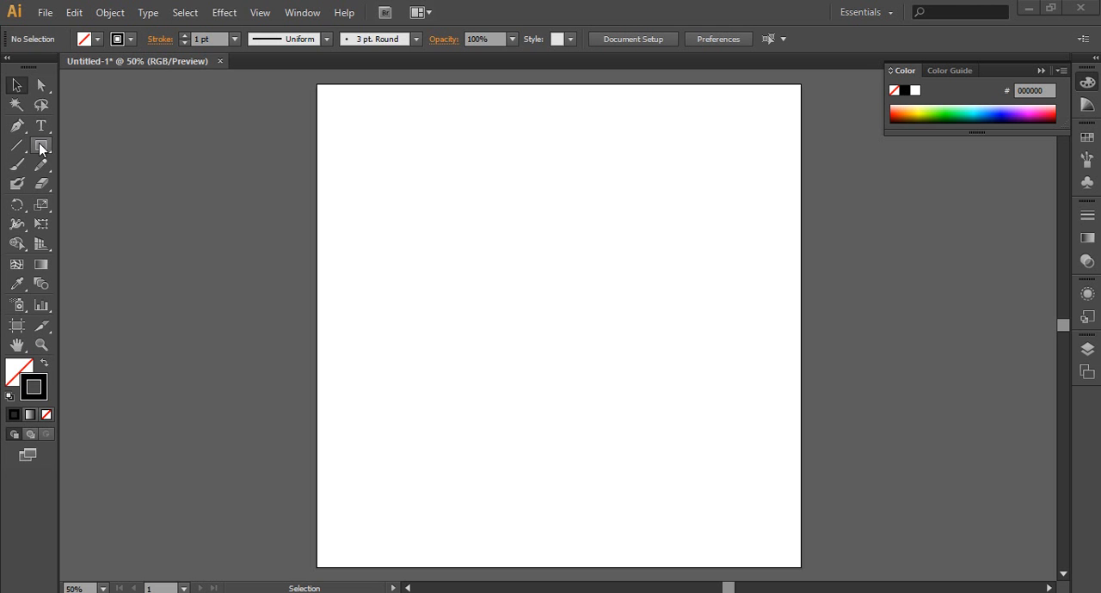
Step: Draw an unfilled rectangle near the middle of the artboard with the Rectangle tool and deselect it
click(43, 150)
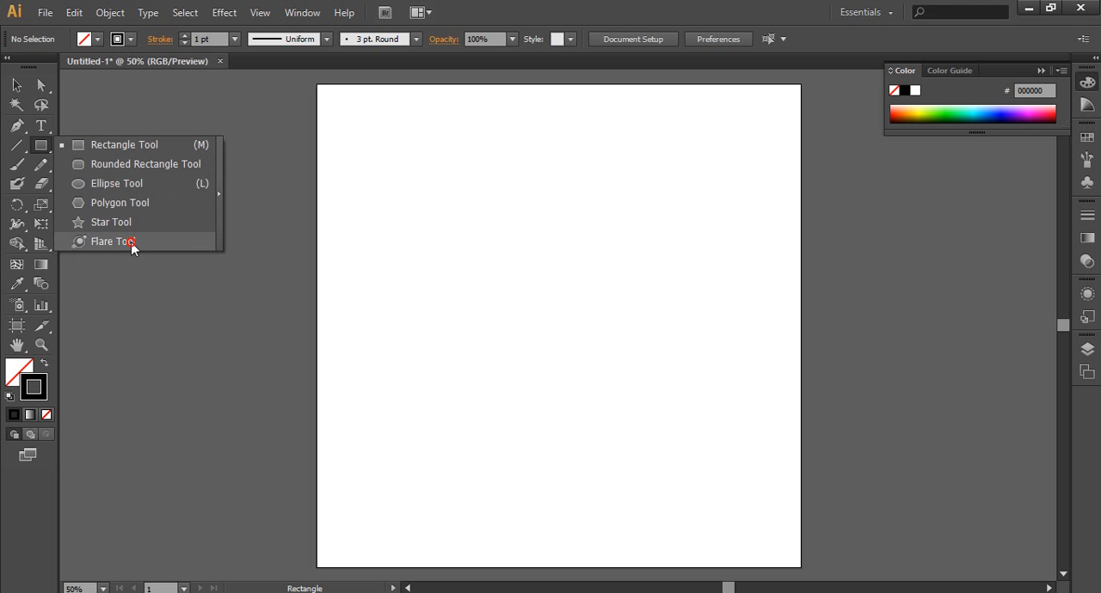
click(131, 144)
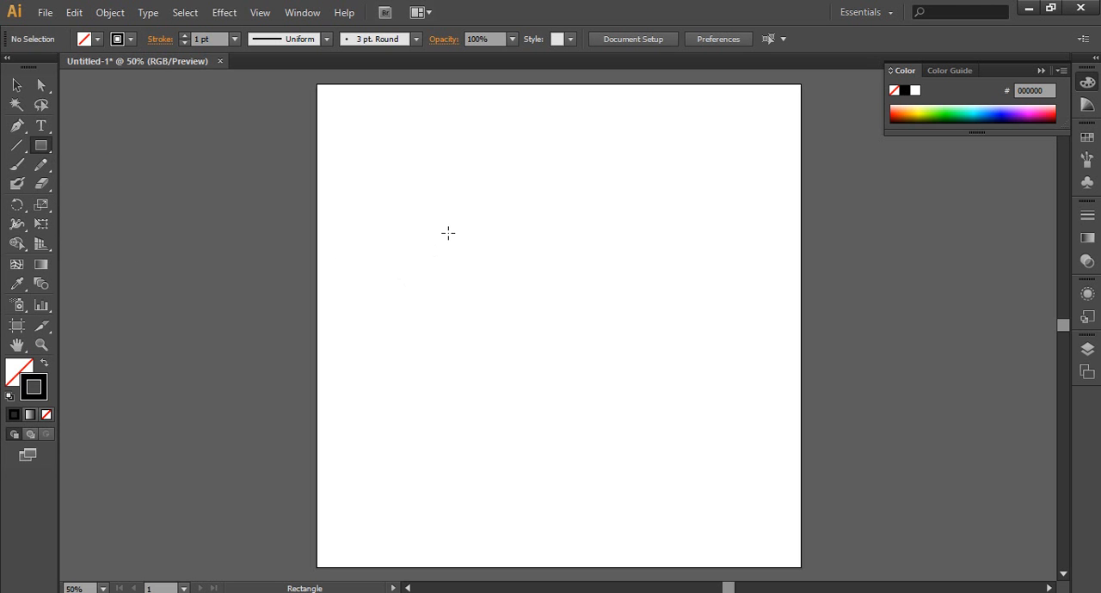
drag(448, 232, 700, 455)
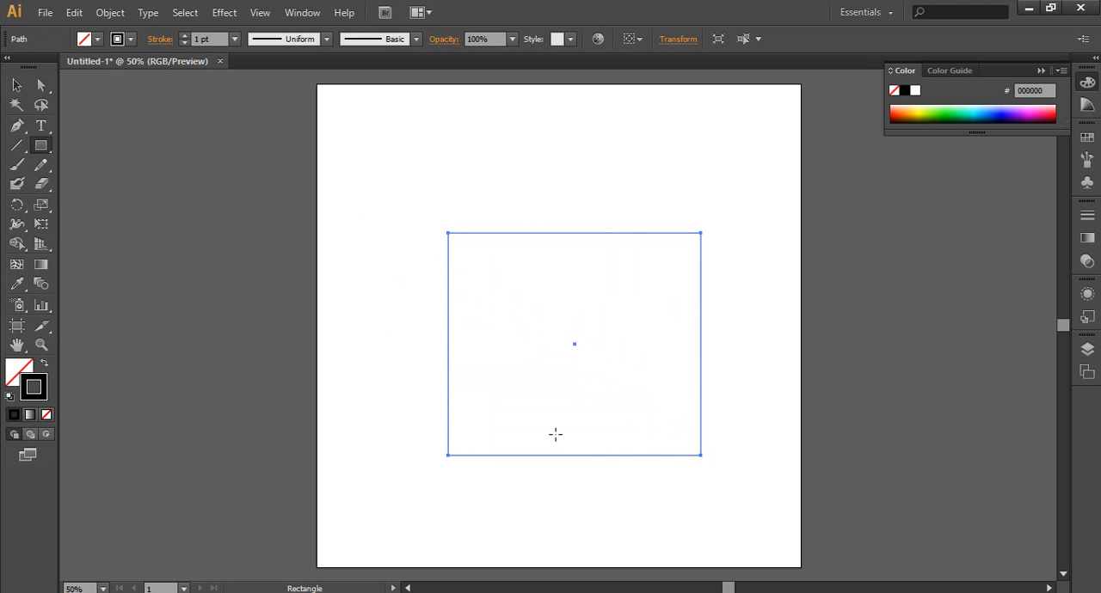
click(16, 85)
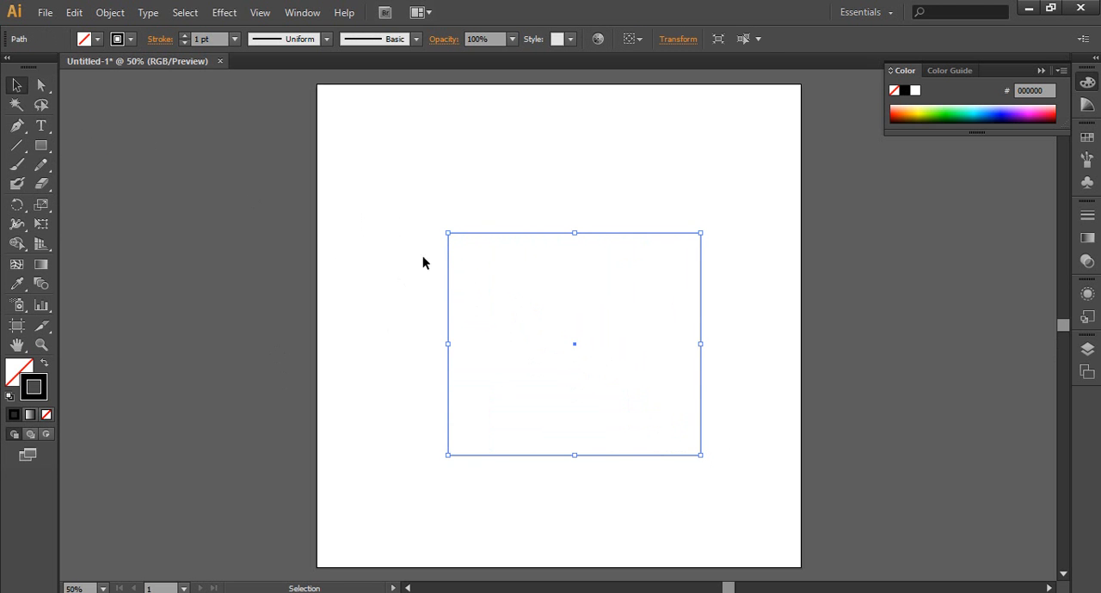
click(442, 217)
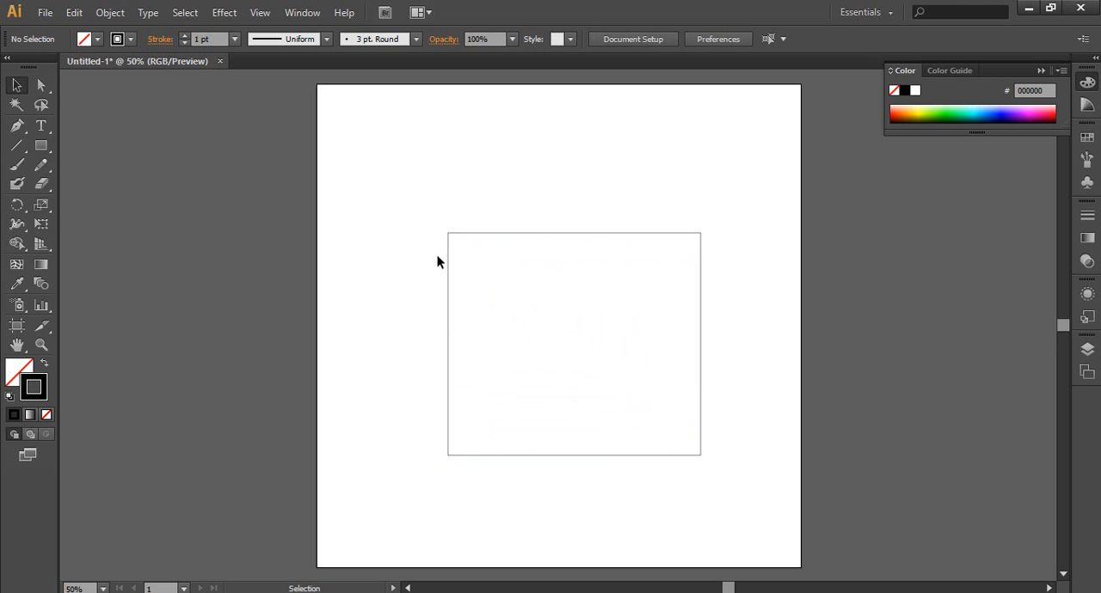
Step: Fill the rectangle with blue, change the fill to magenta A90059, and deselect it
click(447, 455)
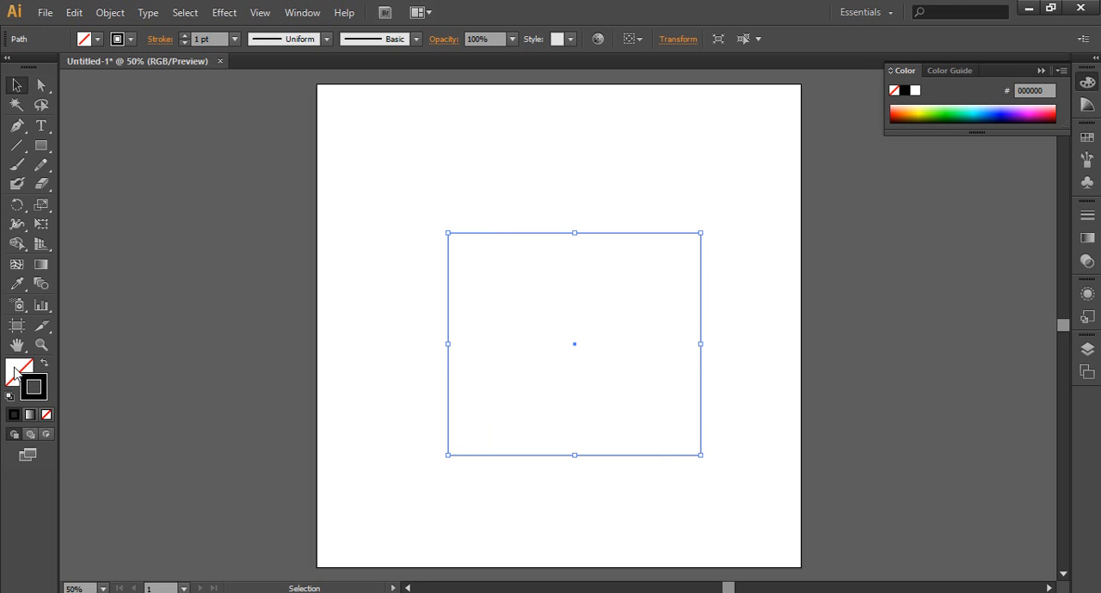
click(1000, 107)
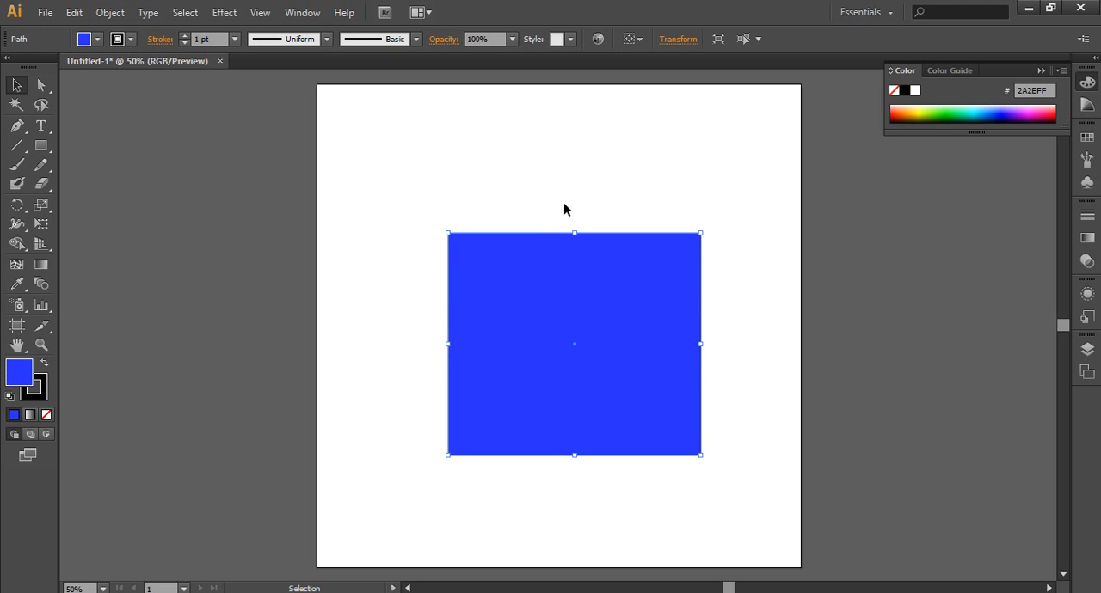
click(1041, 112)
click(16, 87)
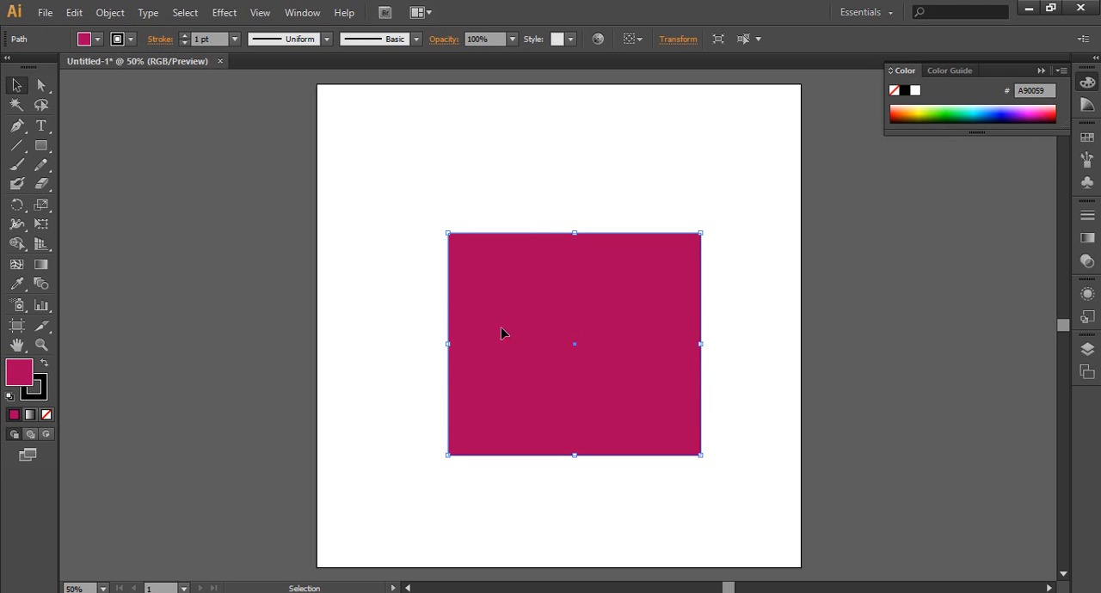
click(390, 288)
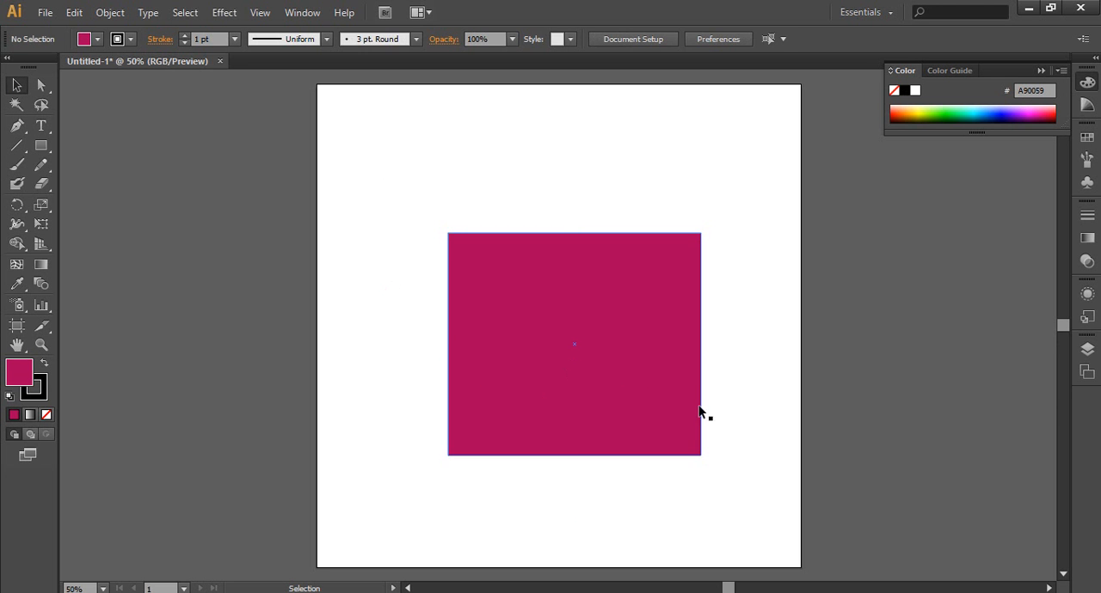
Step: Narrow the magenta rectangle into a thin bar and rotate it to lie horizontally in the upper middle of the artboard
click(638, 384)
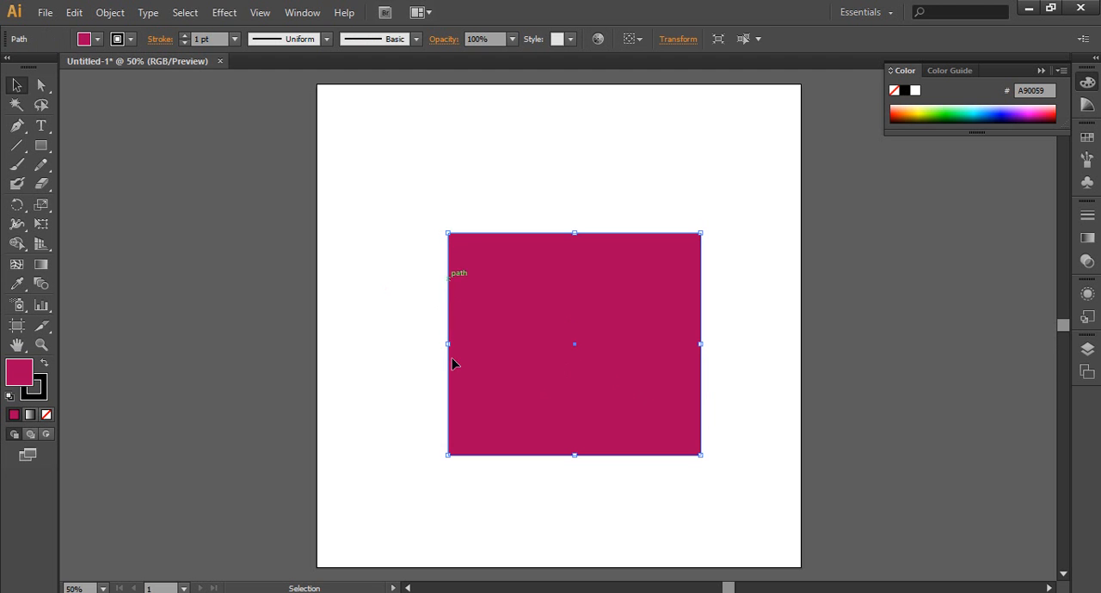
drag(447, 344, 584, 258)
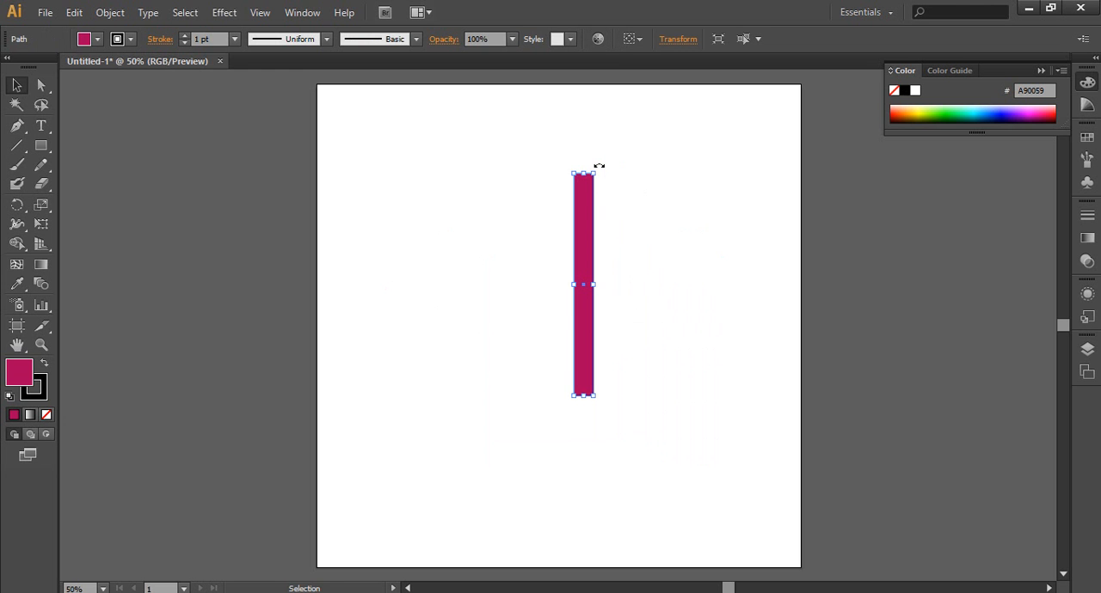
drag(598, 165, 658, 233)
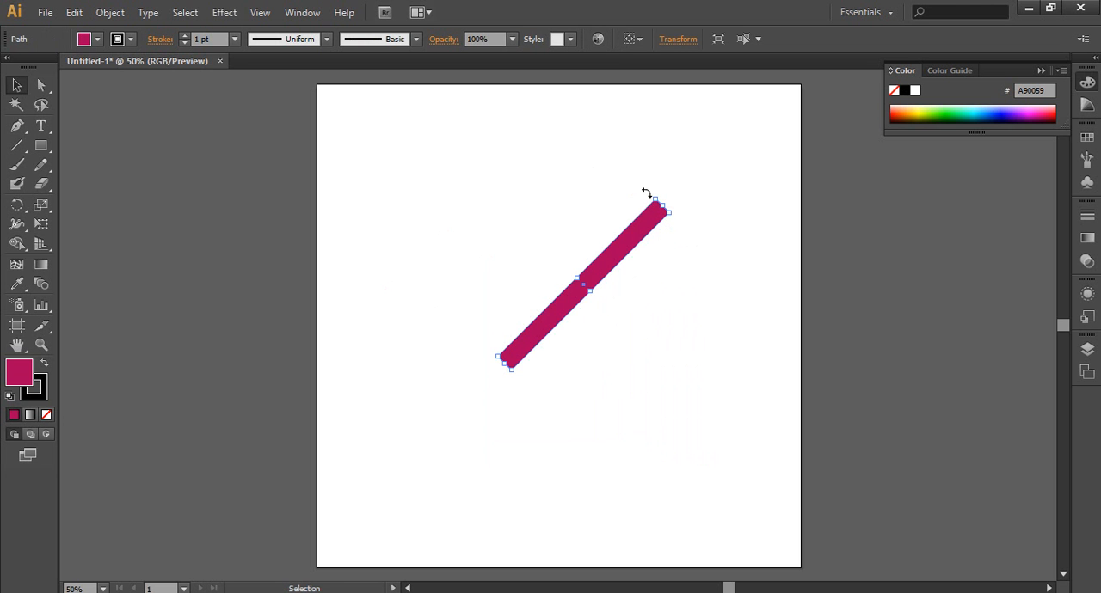
drag(648, 192, 689, 241)
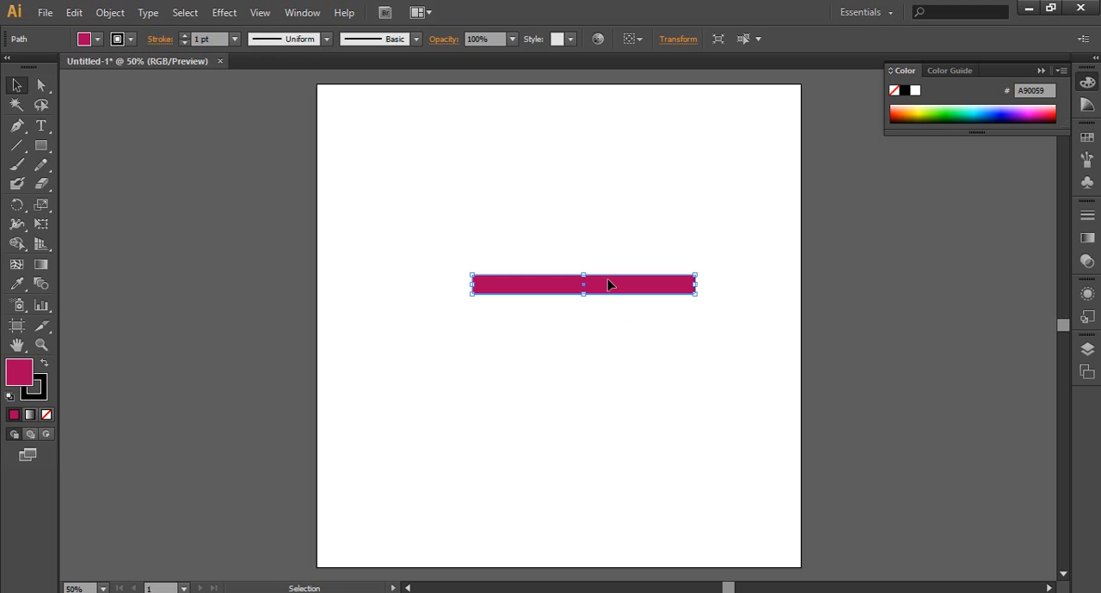
Step: Duplicate the horizontal bar just below itself and repeat the copy to form an evenly spaced stack of six bars
drag(612, 286, 614, 325)
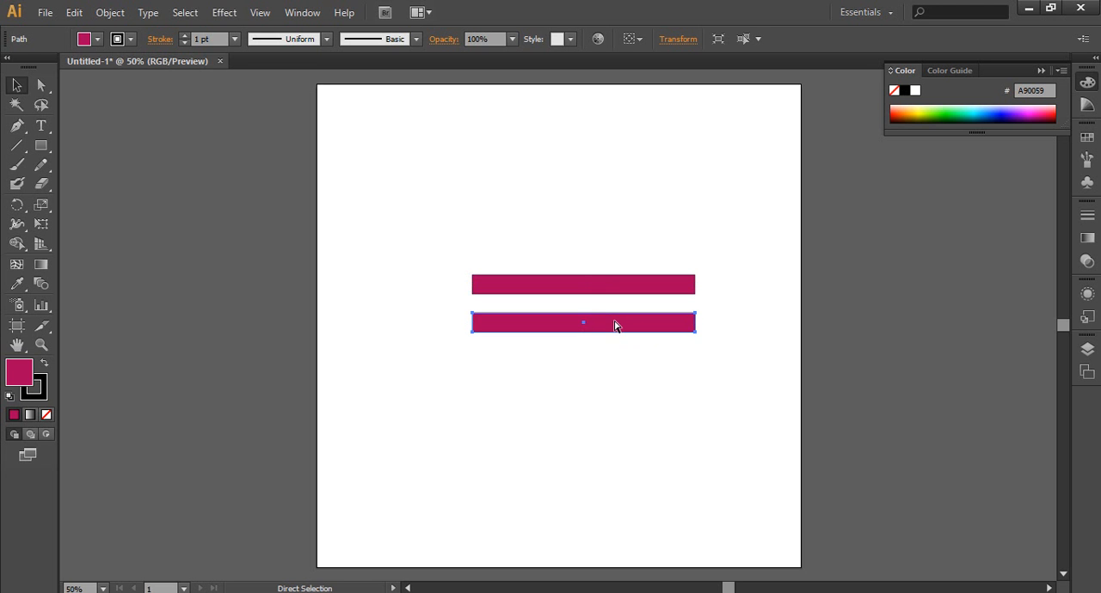
key(ctrl+d)
key(ctrl+d)
key(ctrl+d)
key(ctrl+d)
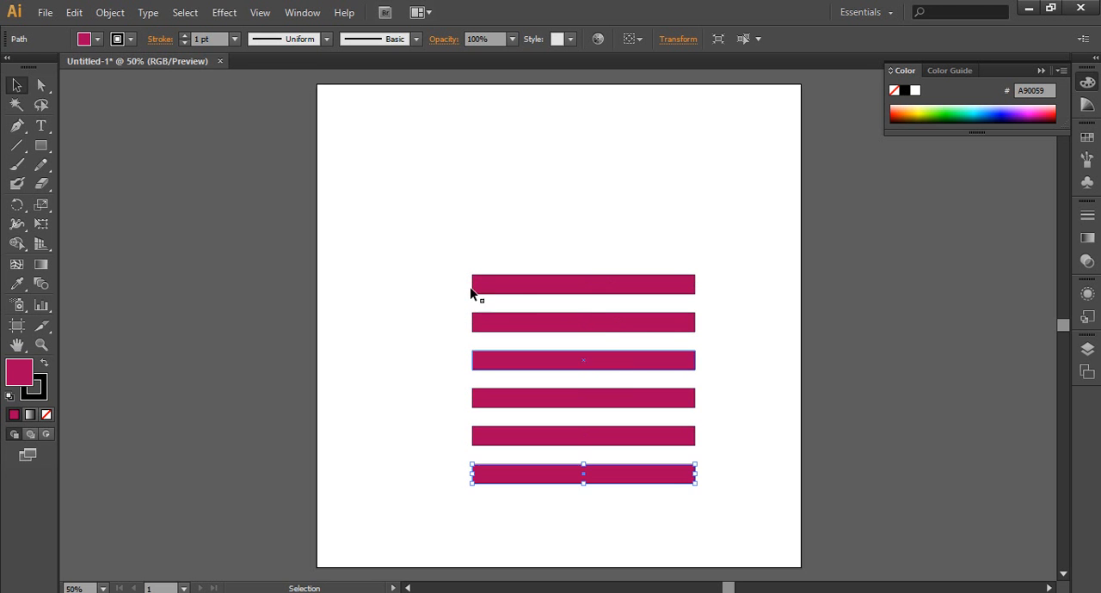
click(429, 306)
Step: Stretch the topmost bar upward into a tall block reaching near the artboard's upper edge
click(587, 284)
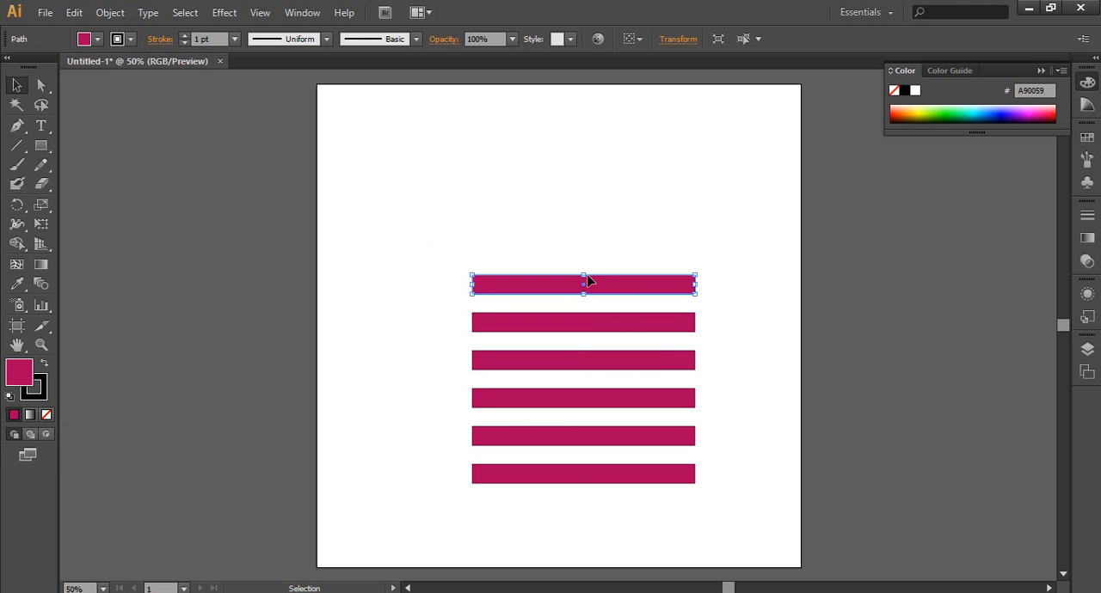
drag(583, 275, 578, 129)
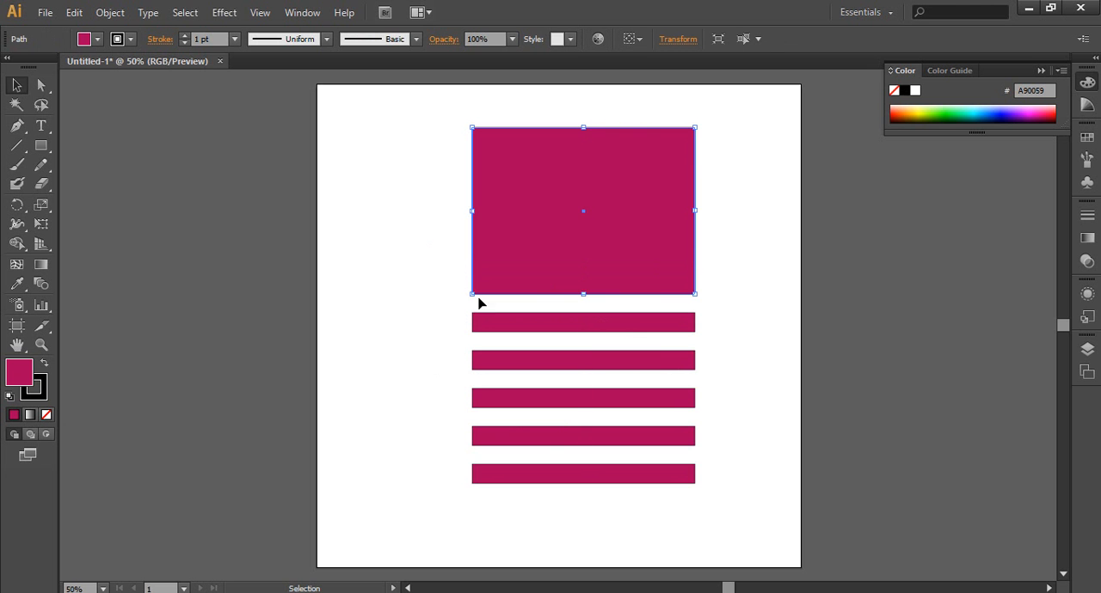
click(416, 304)
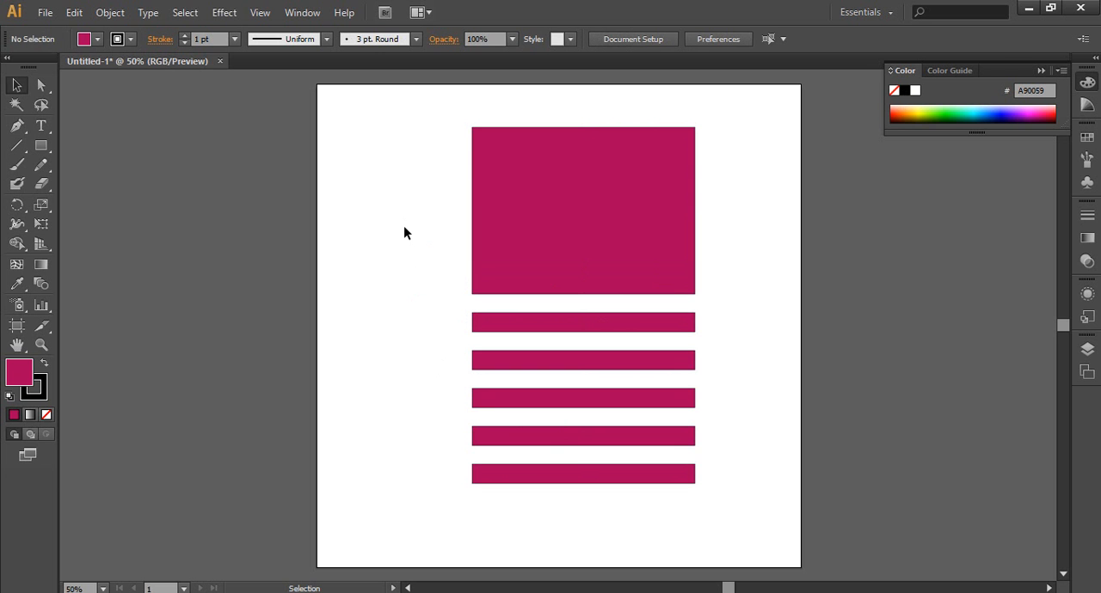
Step: Select the large block together with all the bars beneath it and delete them
click(560, 236)
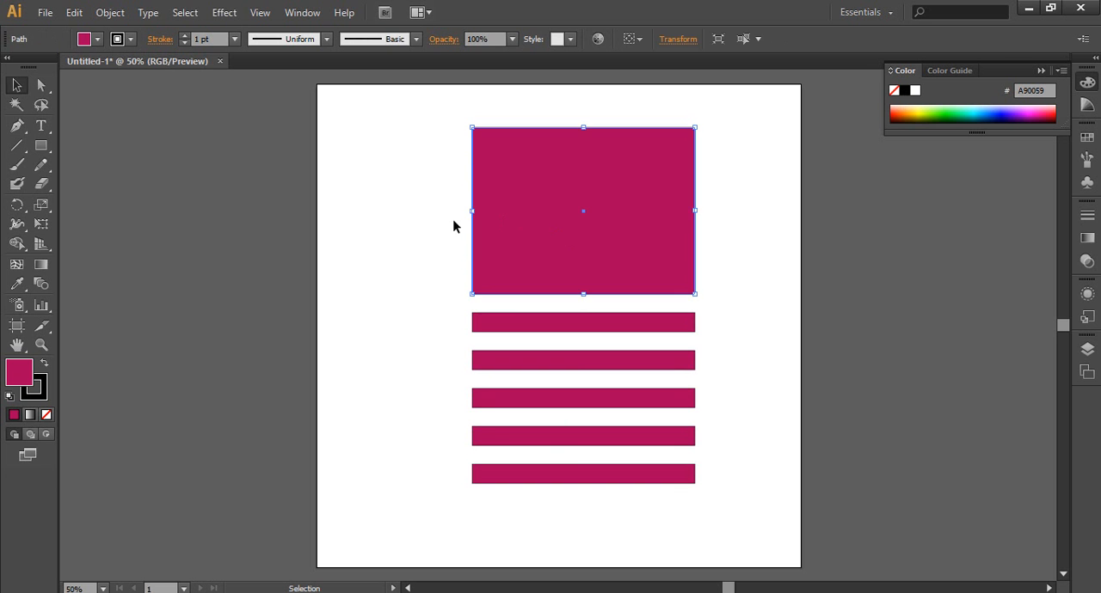
click(421, 180)
drag(408, 319, 749, 496)
drag(417, 139, 733, 505)
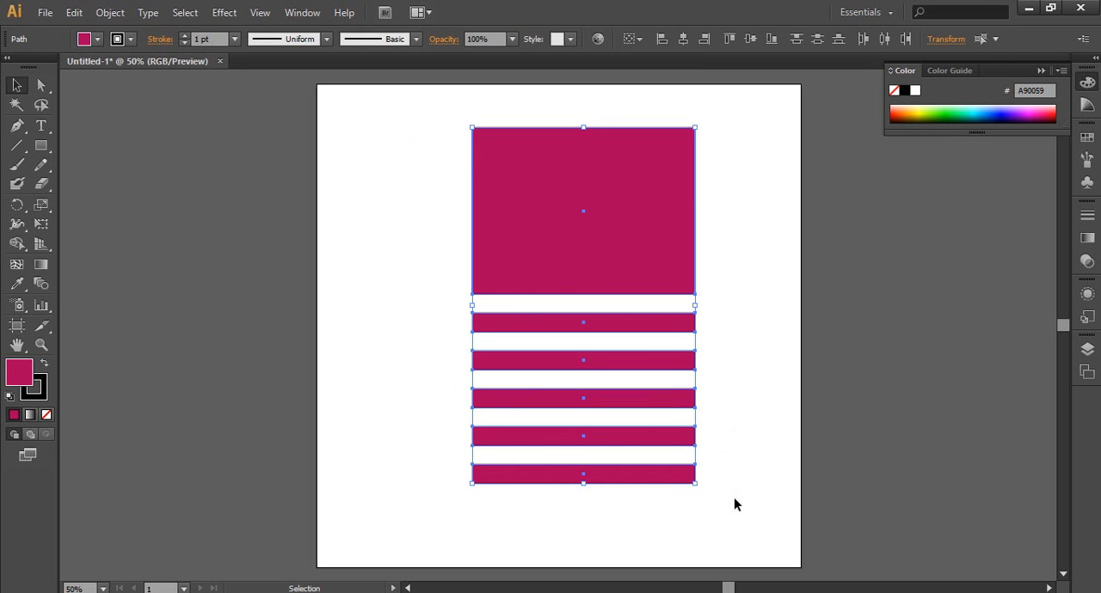
key(Delete)
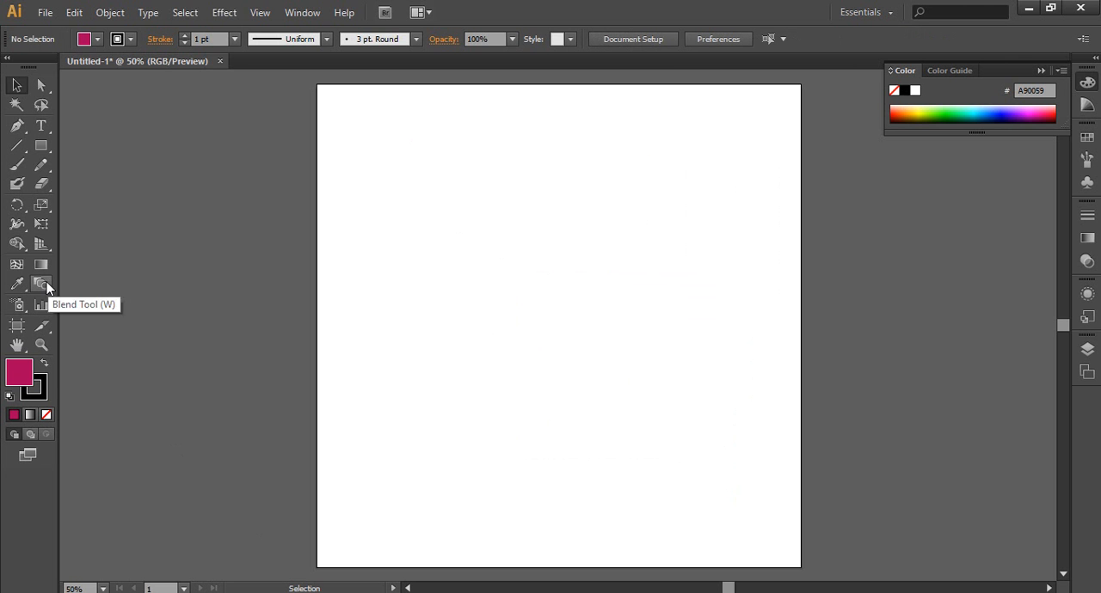
Step: Draw a portrait rounded rectangle in the middle of the artboard with the Rounded Rectangle tool and deselect it
drag(38, 153, 92, 162)
drag(482, 246, 632, 462)
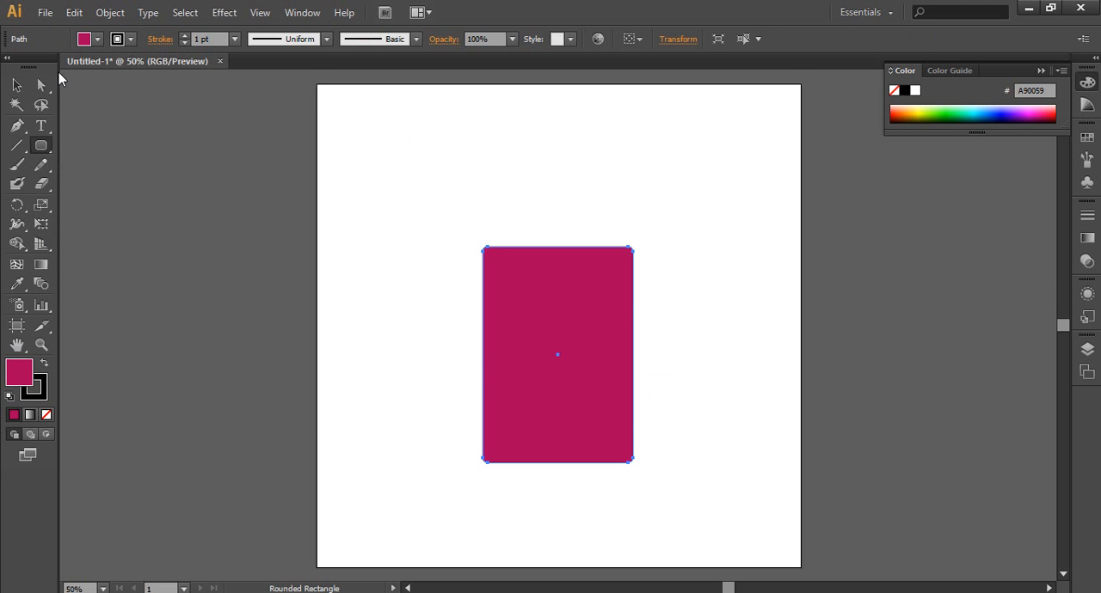
click(16, 85)
click(429, 267)
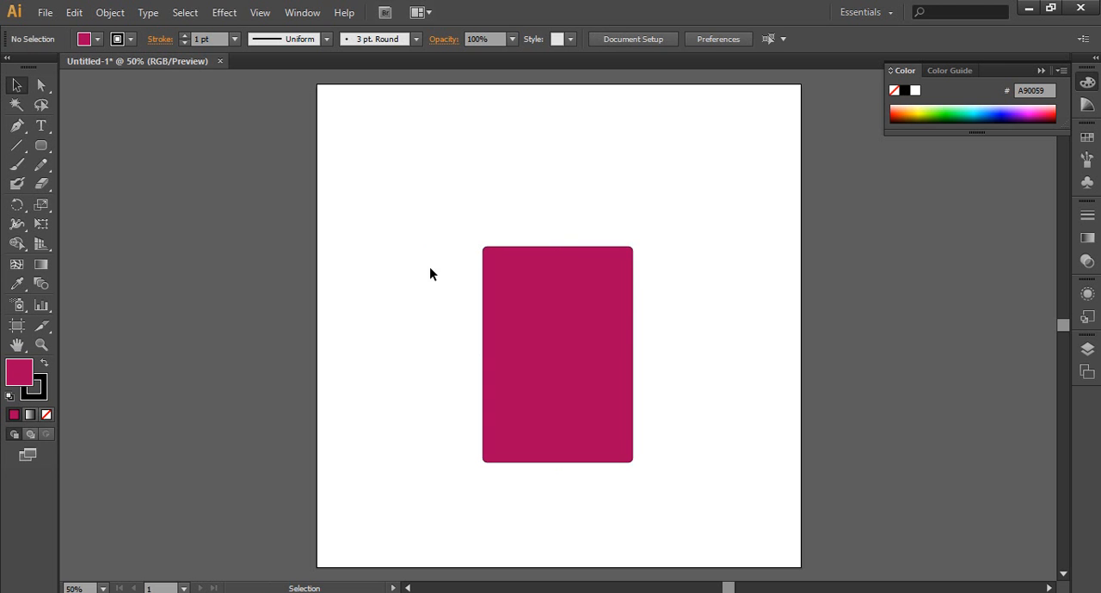
Step: Widen the rounded rectangle by extending its left edge until it is slightly wider than tall
click(614, 251)
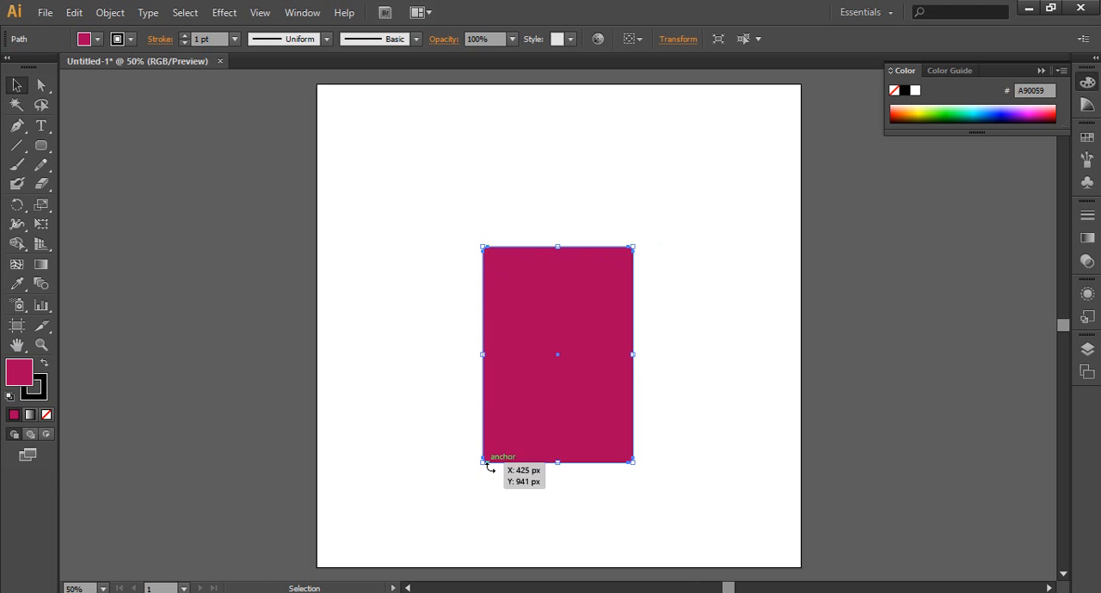
click(430, 310)
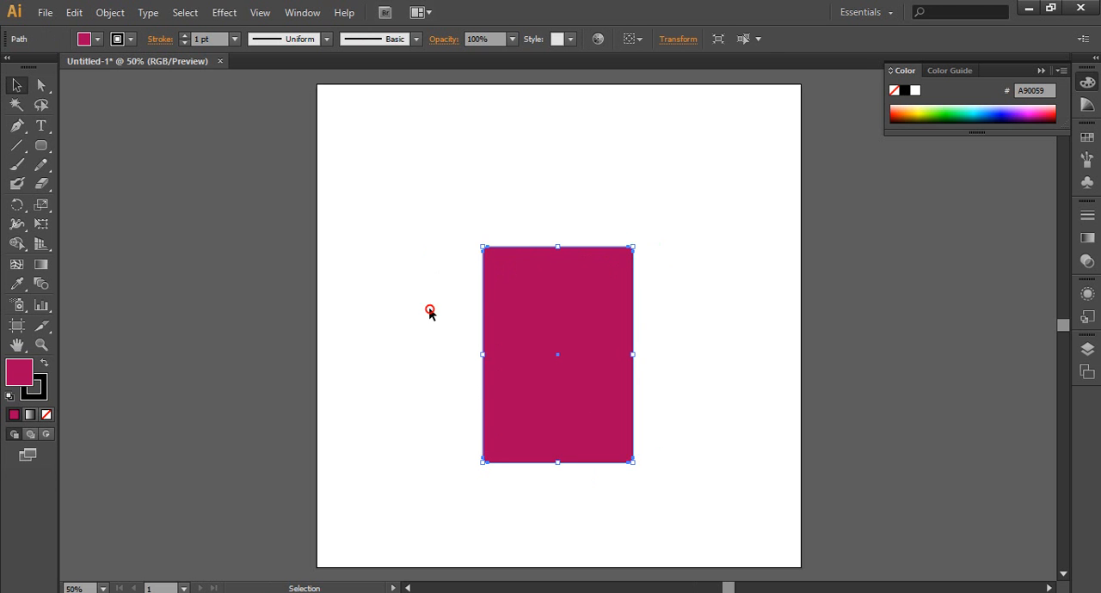
click(533, 323)
drag(482, 353, 384, 354)
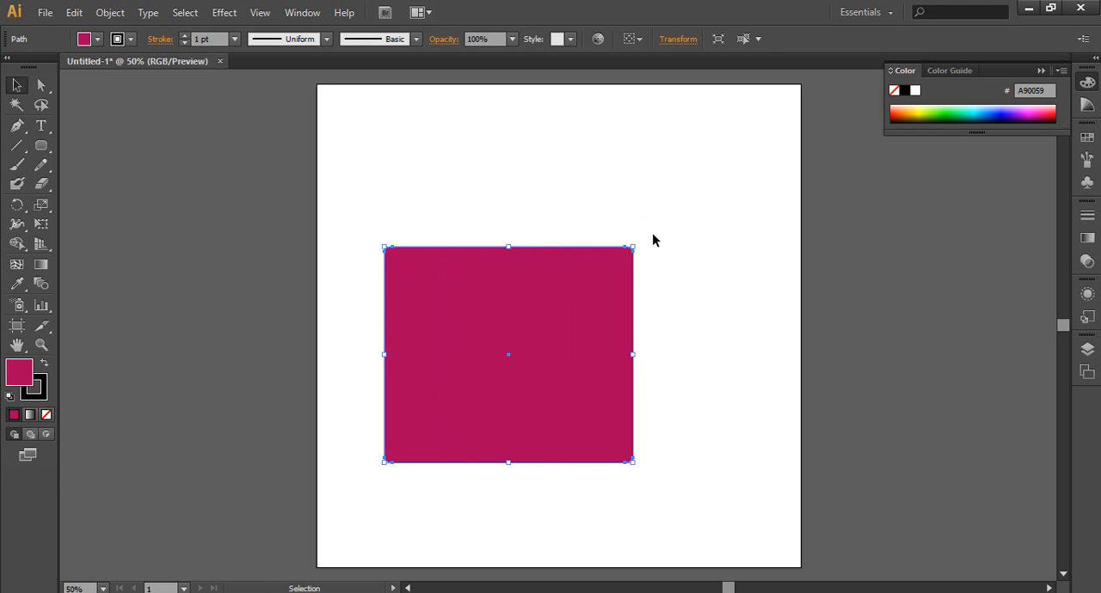
click(638, 258)
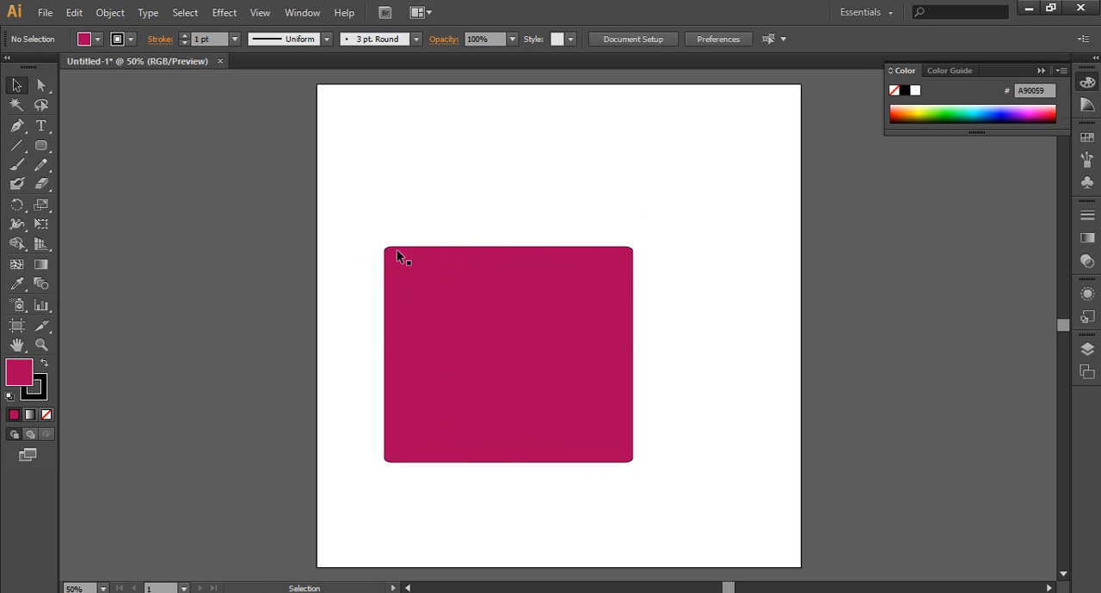
Step: Move the rounded rectangle up and to the right, then narrow it to a tall upright shape and widen it slightly
drag(563, 379, 663, 270)
drag(733, 353, 531, 341)
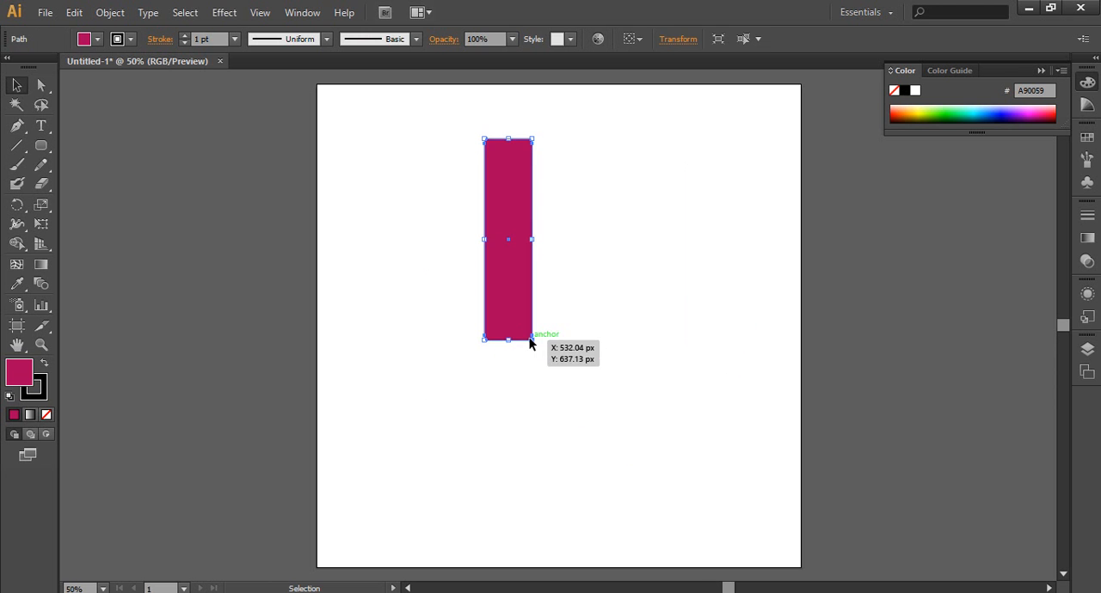
click(369, 280)
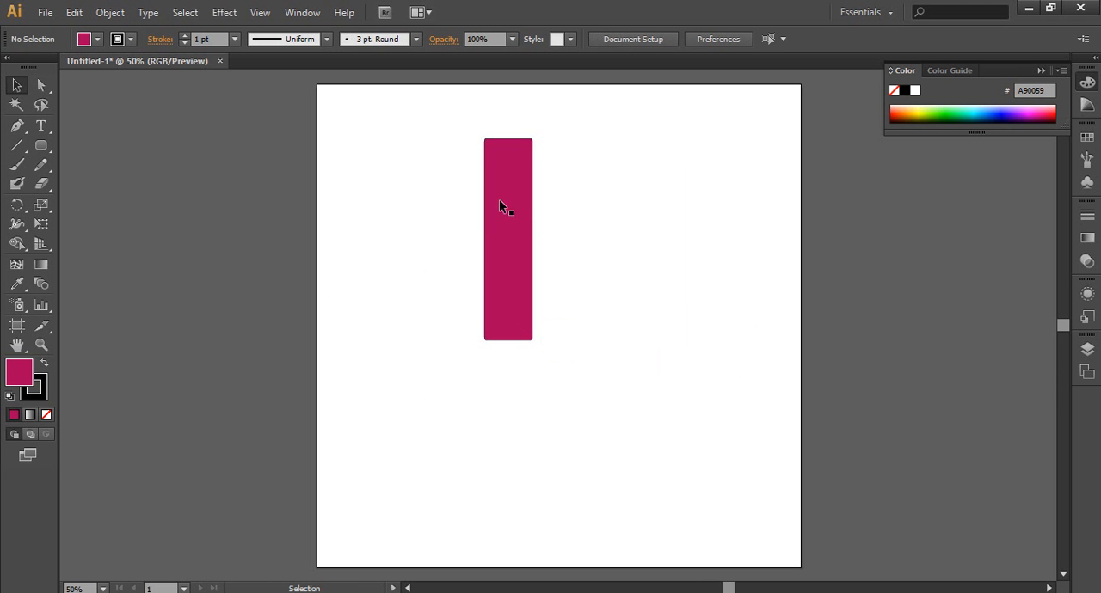
click(528, 240)
drag(531, 240, 562, 239)
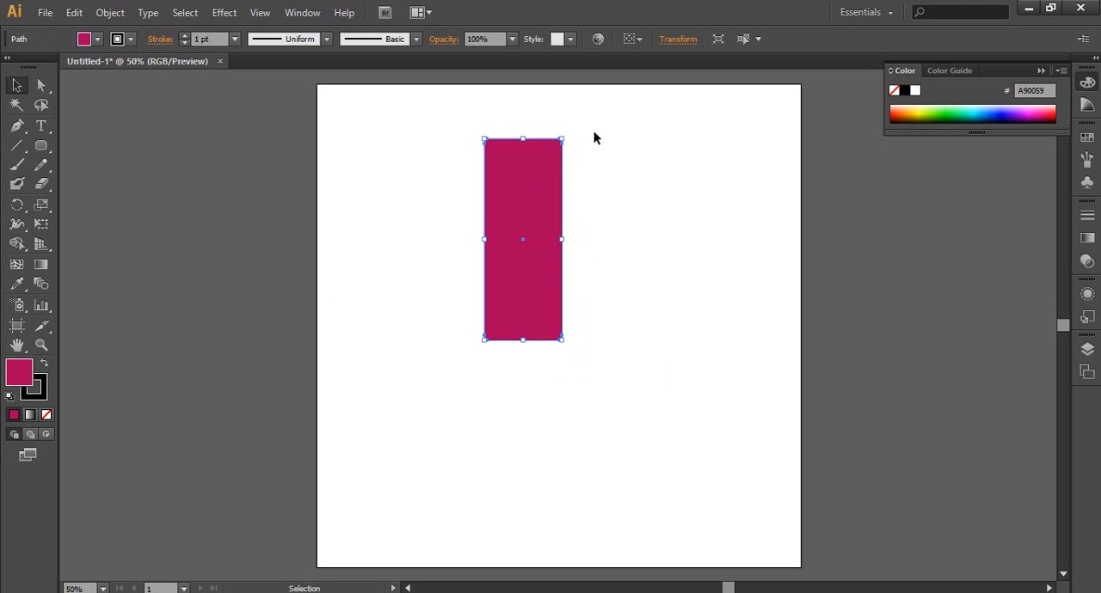
click(599, 162)
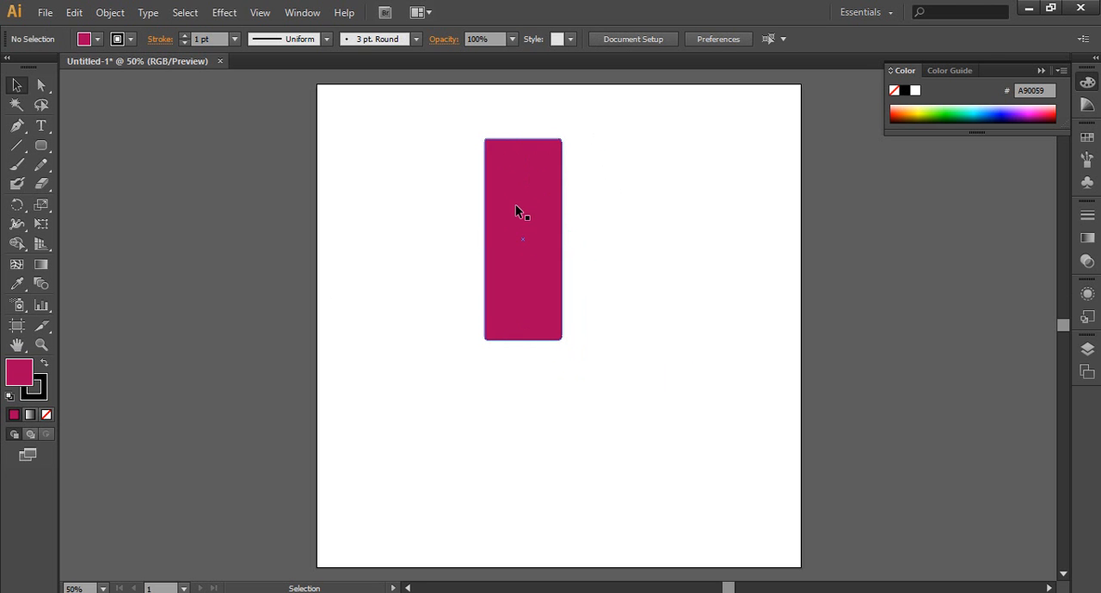
Step: Set the rounded rectangle's stroke weight to 7 pt
click(509, 300)
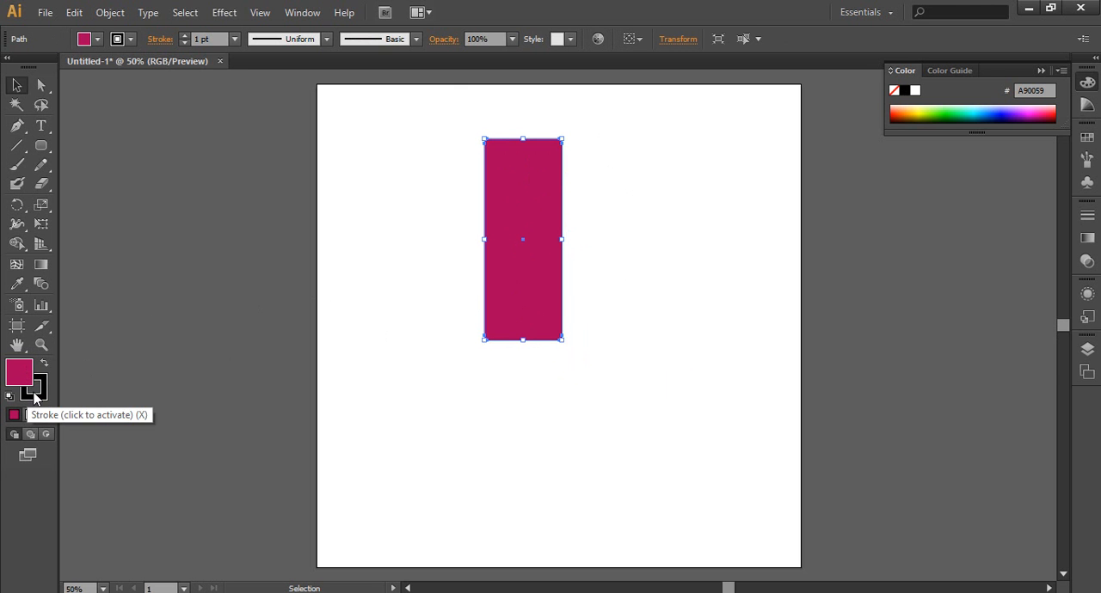
click(186, 36)
click(186, 36)
click(186, 36)
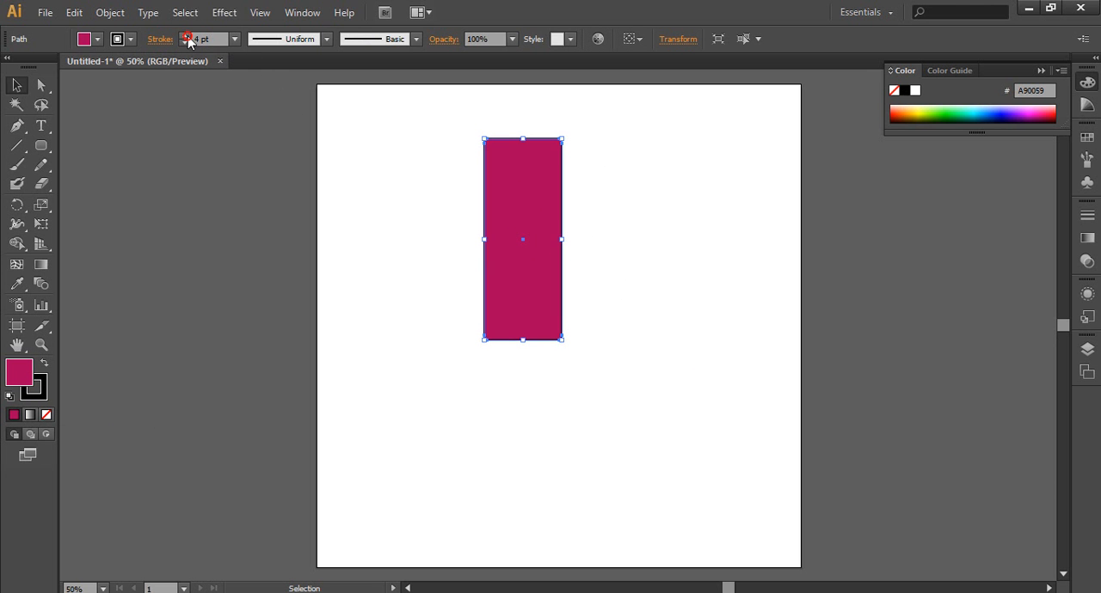
click(186, 36)
click(186, 36)
click(186, 37)
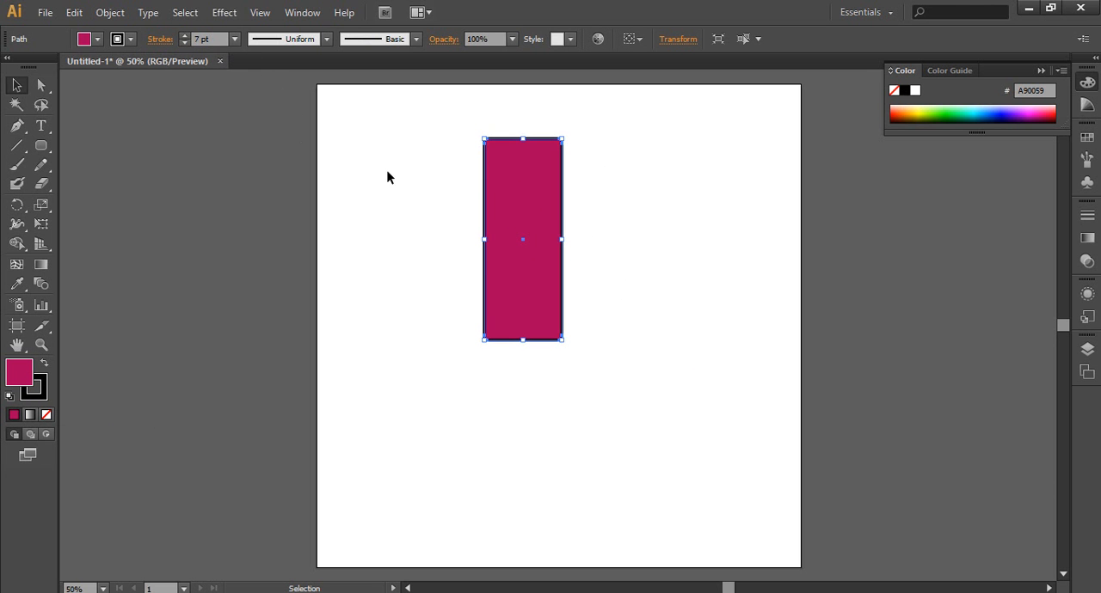
click(401, 181)
Step: Move the outlined rounded rectangle down and slightly right to the middle of the artboard and deselect it
click(531, 256)
drag(540, 308, 572, 371)
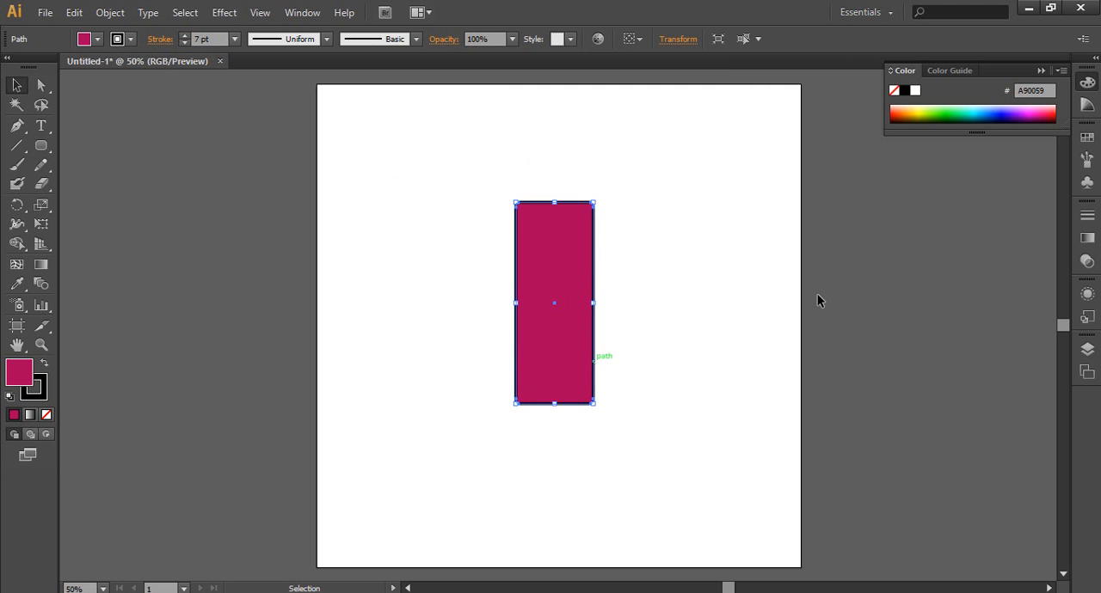
click(817, 293)
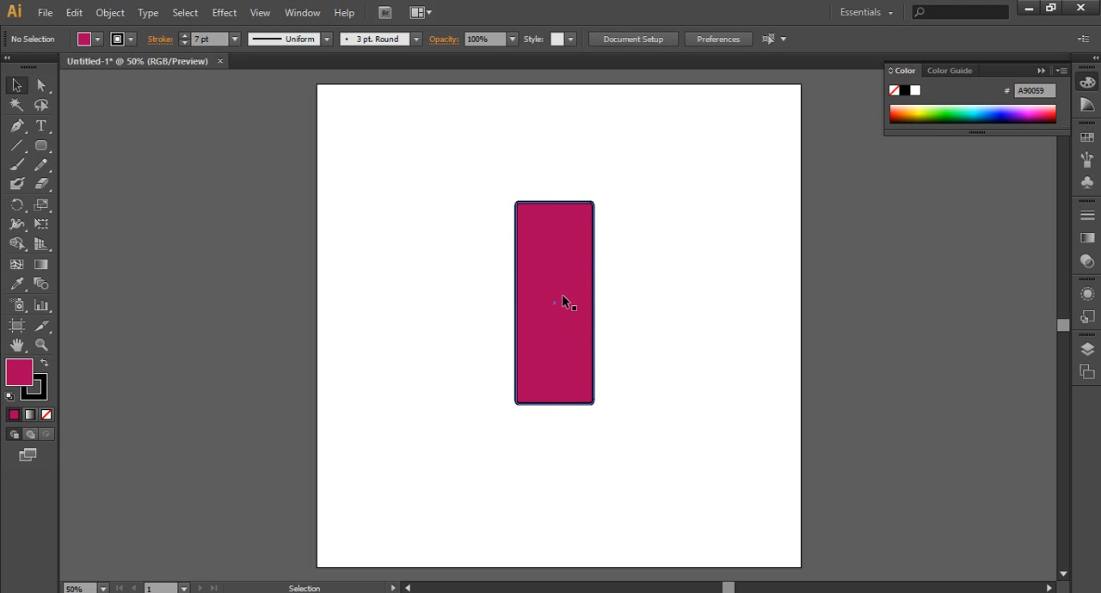
Step: Enlarge the outlined rounded rectangle from its lower-right corner to a much wider, taller shape and reposition it near the artboard's centre
click(574, 356)
click(593, 402)
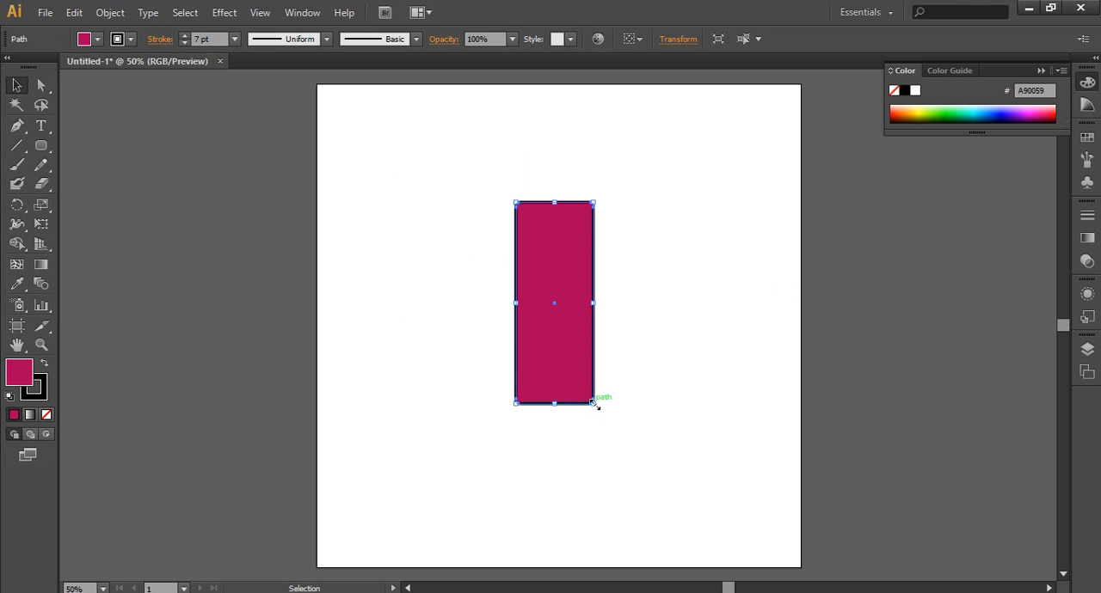
drag(593, 401, 710, 502)
drag(636, 434, 608, 391)
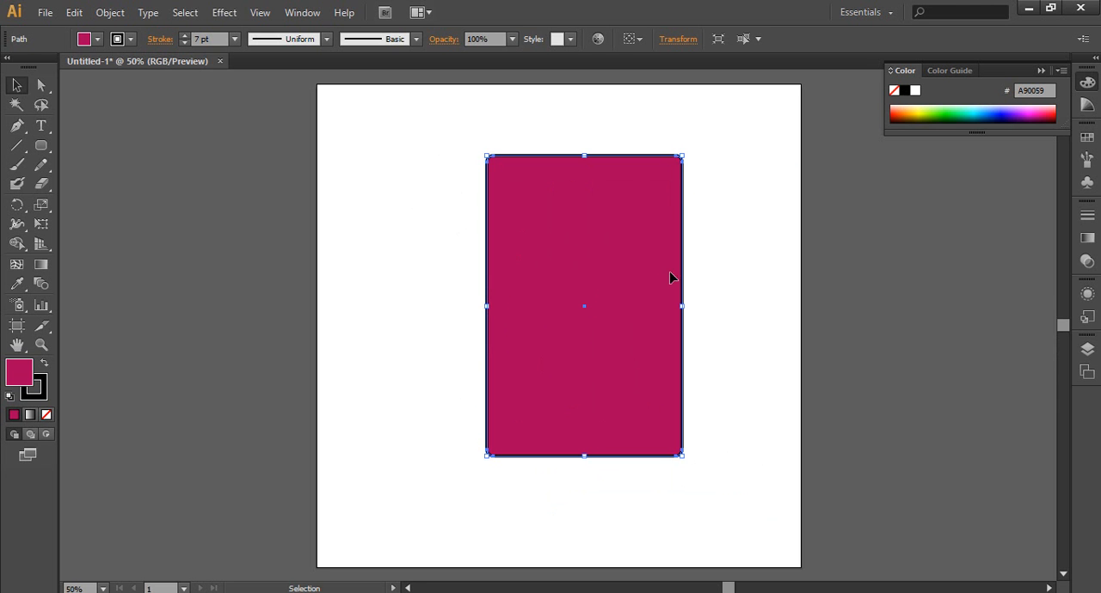
drag(646, 260, 633, 268)
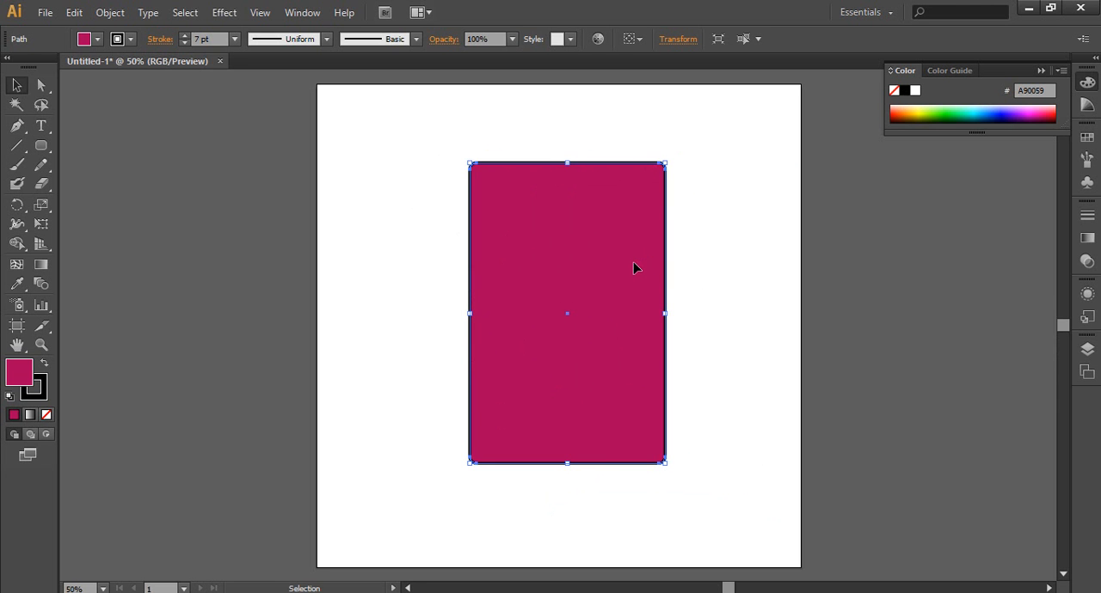
Step: Delete the rounded rectangle and draw a tall one with fully rounded, pill-like ends in the middle of the artboard
key(Delete)
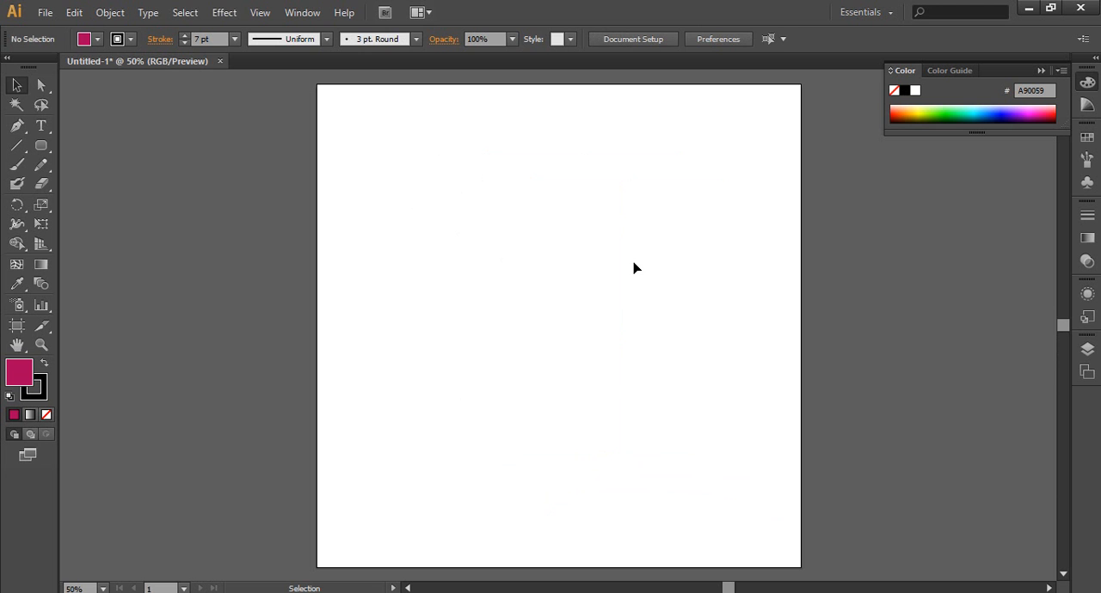
click(42, 146)
drag(489, 220, 612, 424)
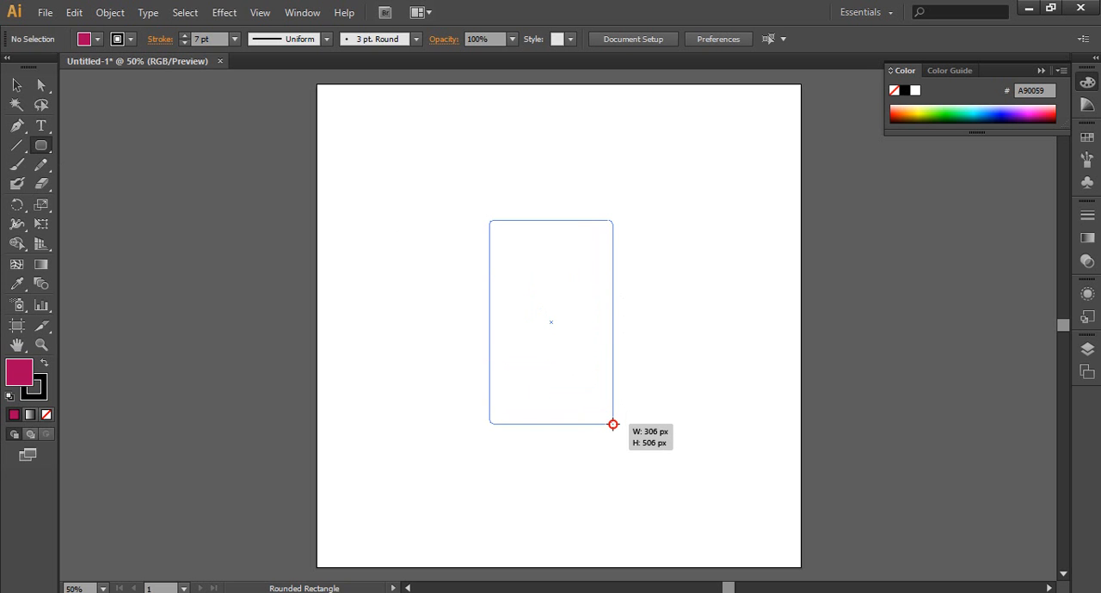
key(Up)
key(Up)
key(Up)
key(Up)
key(Up)
key(Up)
key(Up)
key(Up)
key(Up)
key(Up)
key(Up)
key(Up)
key(Up)
key(Up)
key(Up)
key(Up)
key(Up)
key(Up)
key(Up)
key(Up)
key(Up)
key(Up)
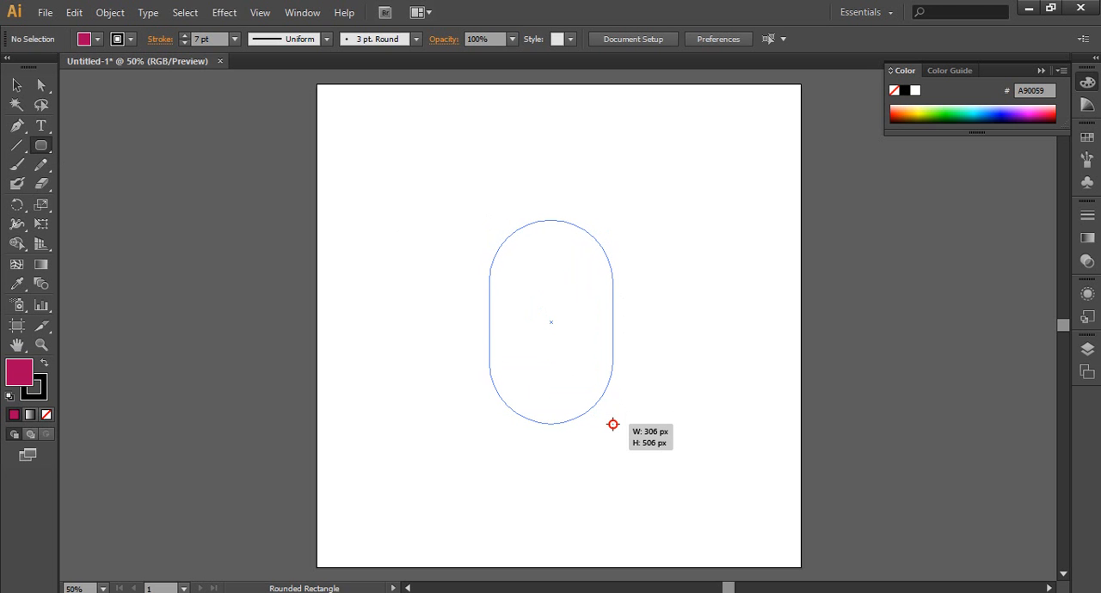
drag(612, 424, 601, 506)
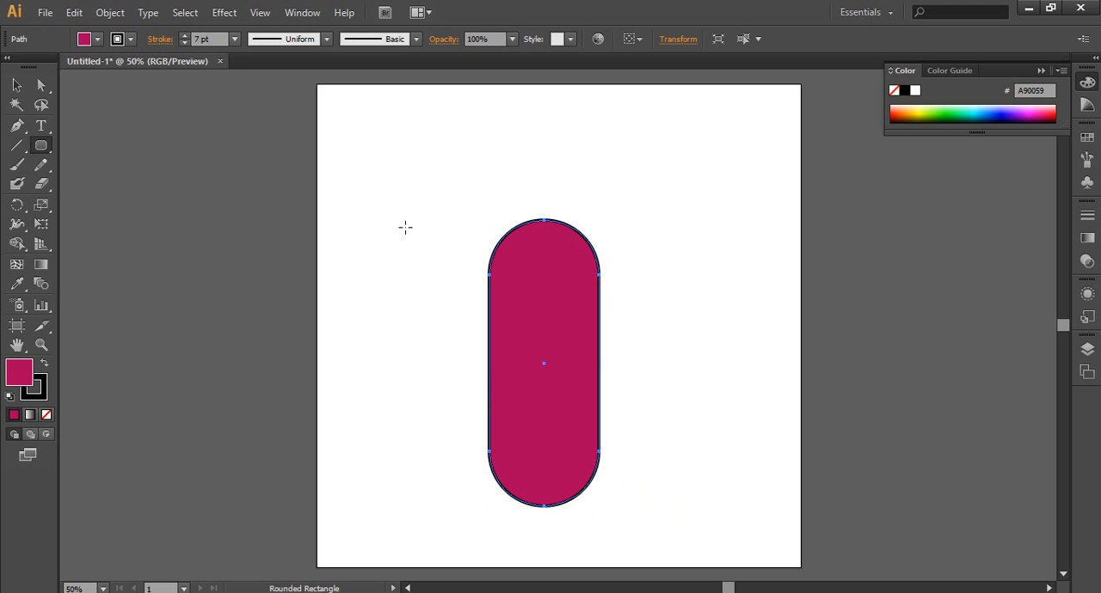
Step: Draw a wide rounded rectangle about 678 px wide across the pill's upper part, reducing its corner radius to moderately rounded corners
drag(406, 227, 681, 328)
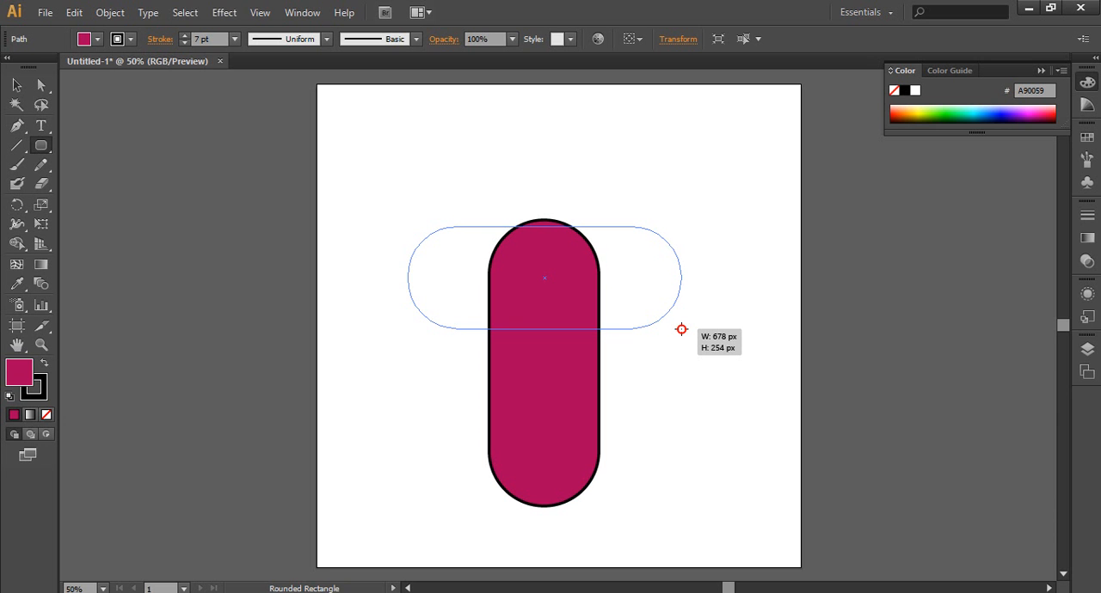
key(Left)
drag(681, 330, 680, 329)
key(Right)
key(Left)
key(Right)
key(Down)
key(Down)
key(Down)
key(Down)
key(Down)
key(Down)
key(Down)
key(Down)
key(Down)
key(Down)
key(Down)
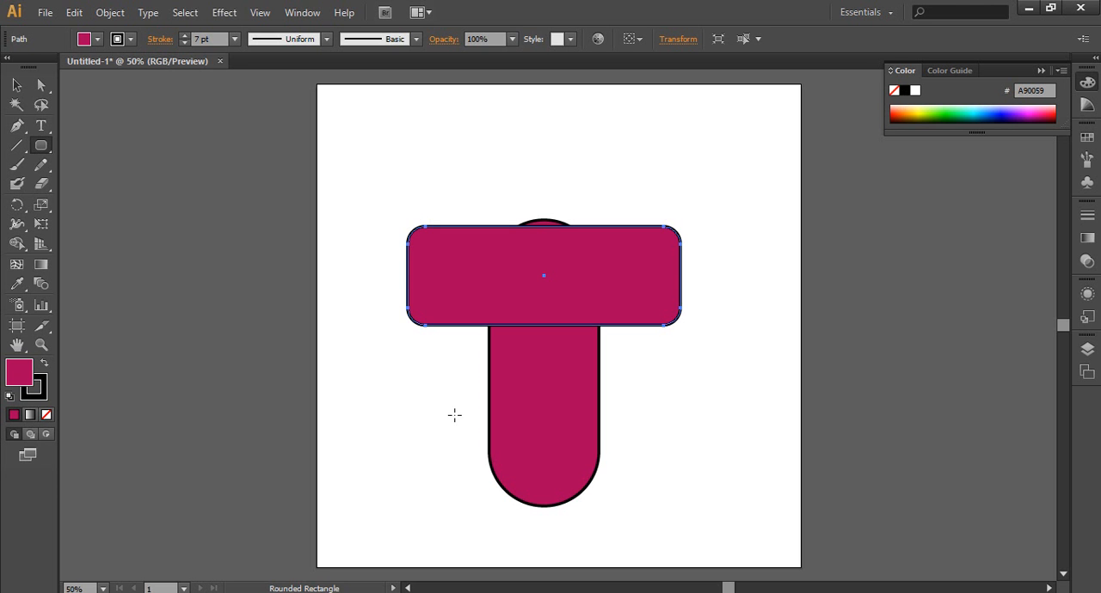
Step: Move the wide rounded rectangle down so the pill's top shows above it, then delete both shapes
click(16, 86)
click(335, 351)
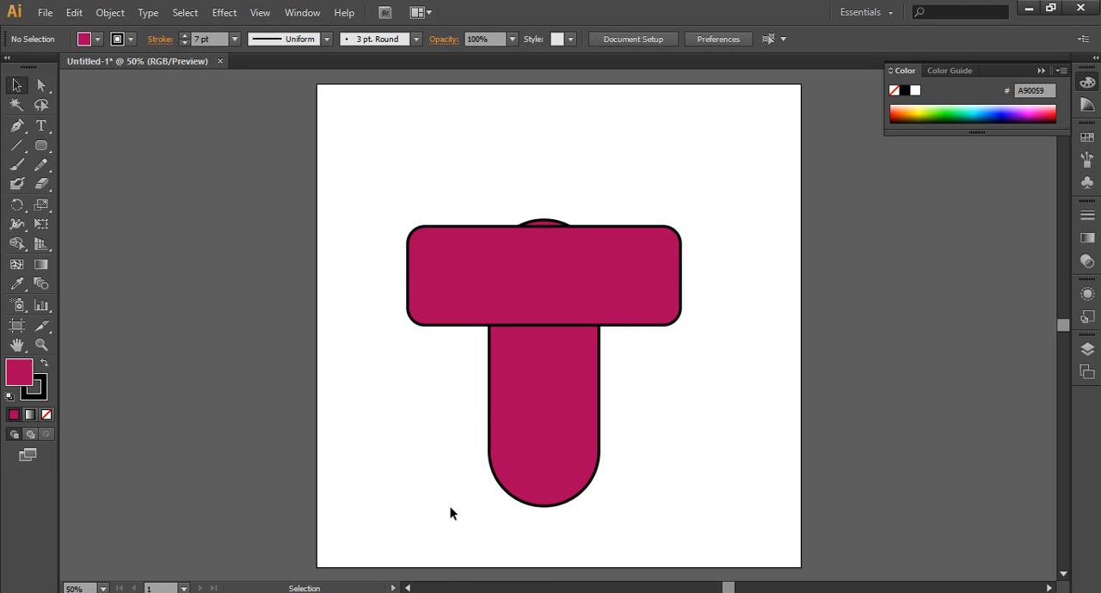
drag(435, 266, 439, 316)
click(698, 425)
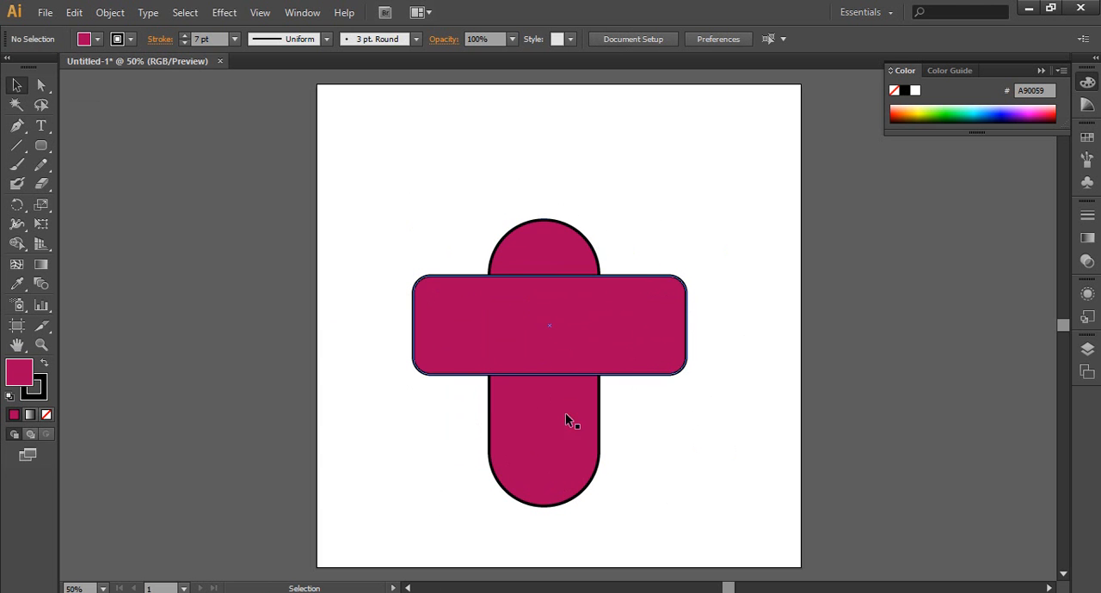
drag(442, 184, 654, 398)
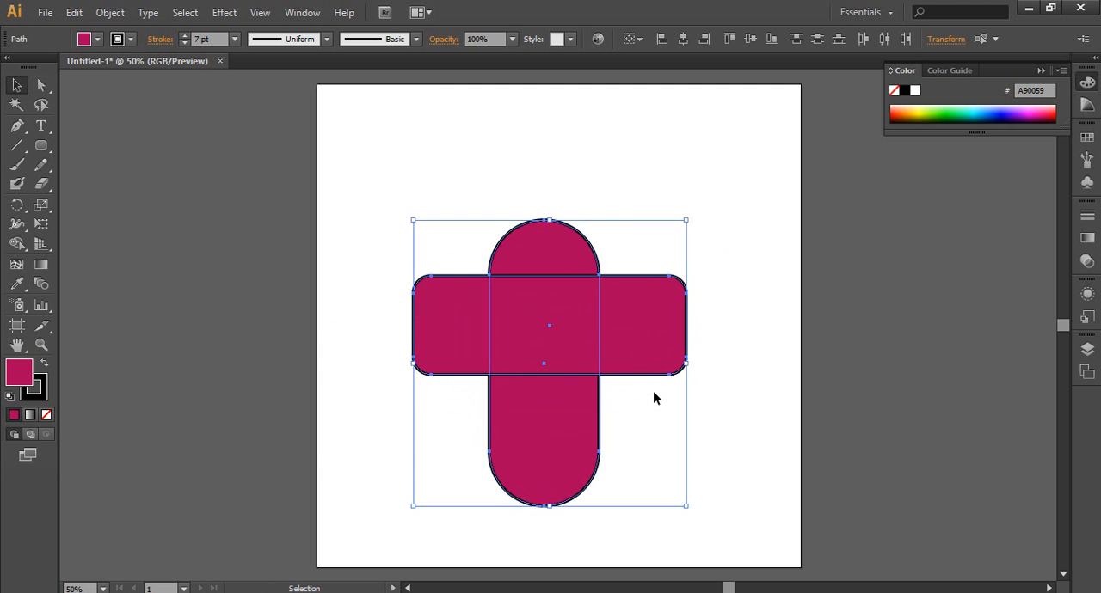
key(Delete)
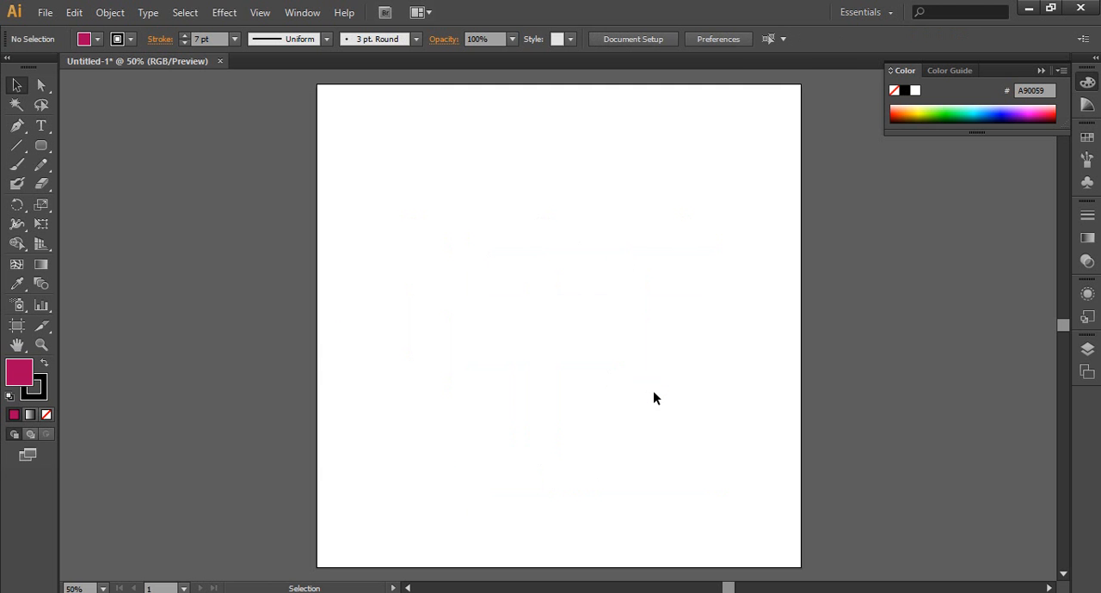
Step: Draw a large circle with the Ellipse tool and three smaller ellipses overlapping its upper, lower-left and lower-right edges
drag(40, 145, 102, 183)
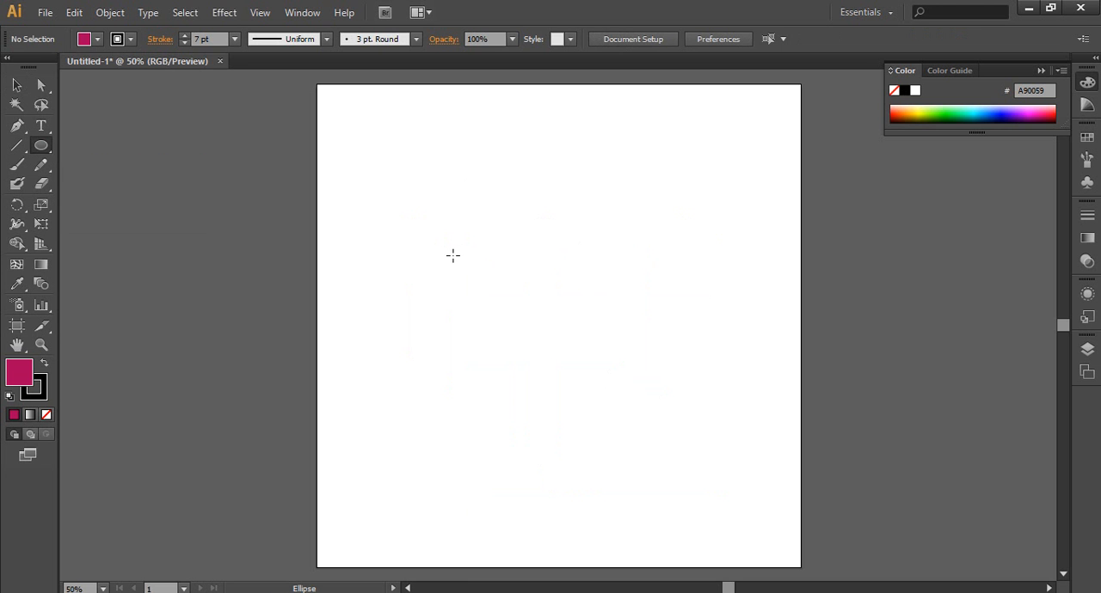
mouse_move(453, 255)
mouse_down()
mouse_move(558, 386)
mouse_move(647, 449)
mouse_up()
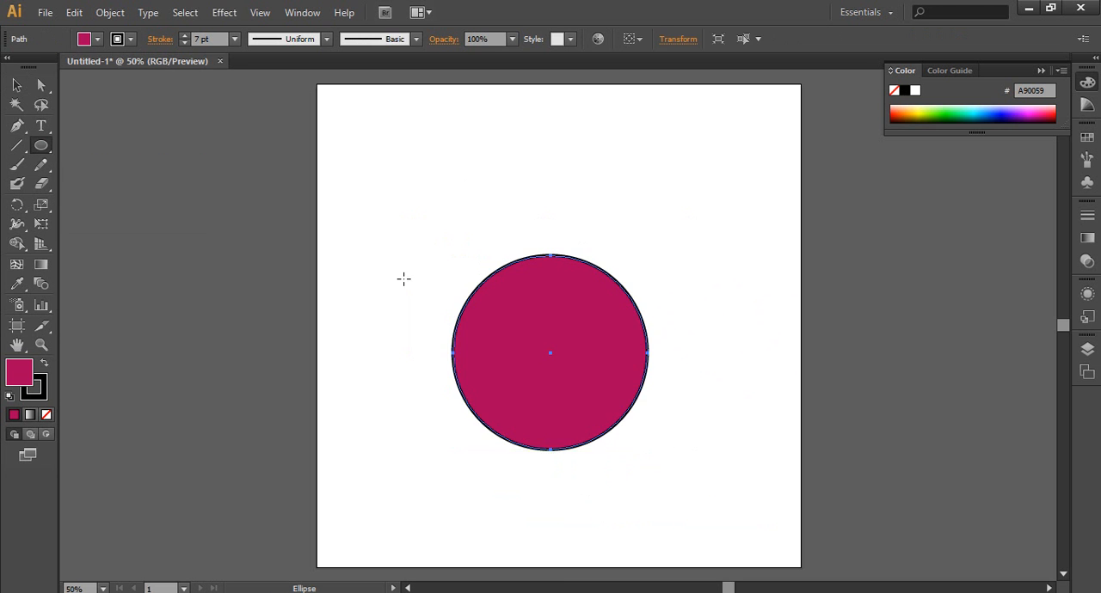
mouse_move(499, 184)
mouse_down()
mouse_move(636, 228)
mouse_move(631, 281)
mouse_move(647, 322)
mouse_up()
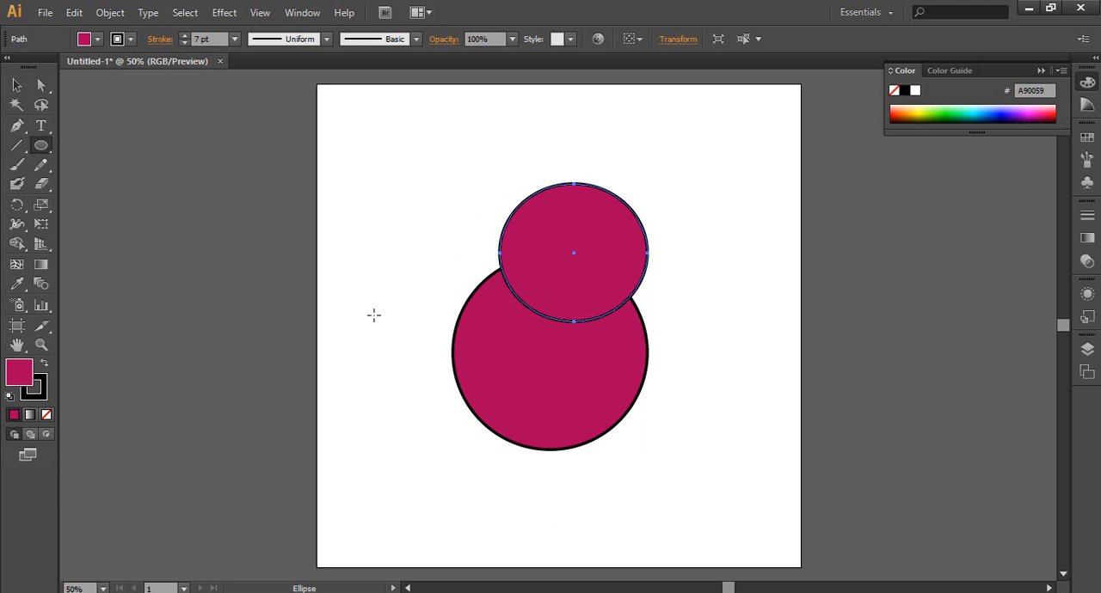
drag(379, 315, 514, 450)
drag(732, 447, 604, 332)
Step: Move the upper ellipse up over the large circle's top, bring the two lower ellipses inward, and nudge the lower-right one up slightly
click(16, 85)
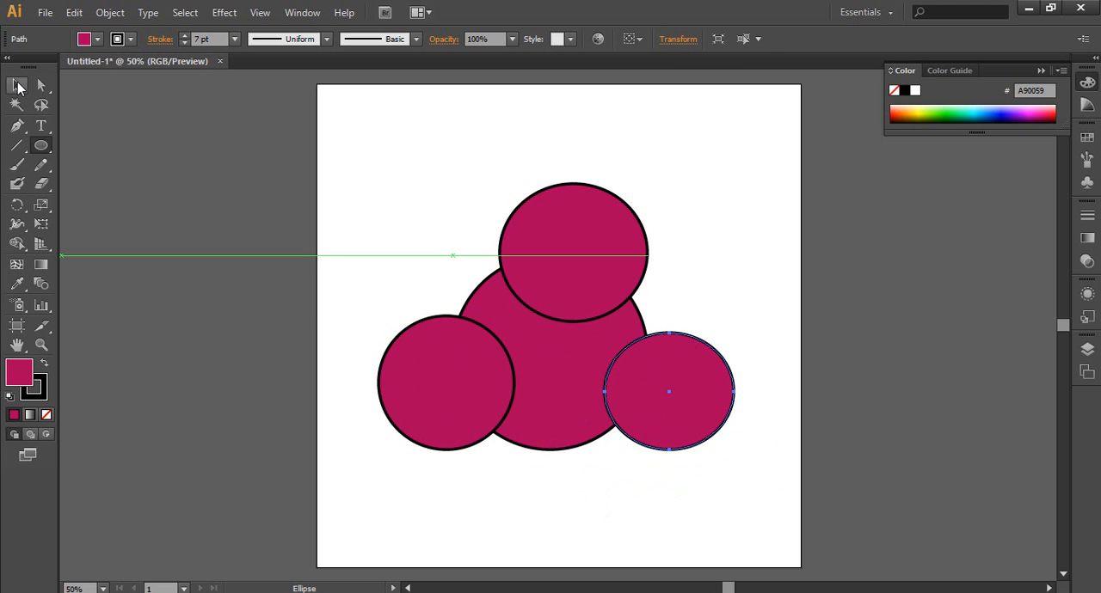
click(371, 211)
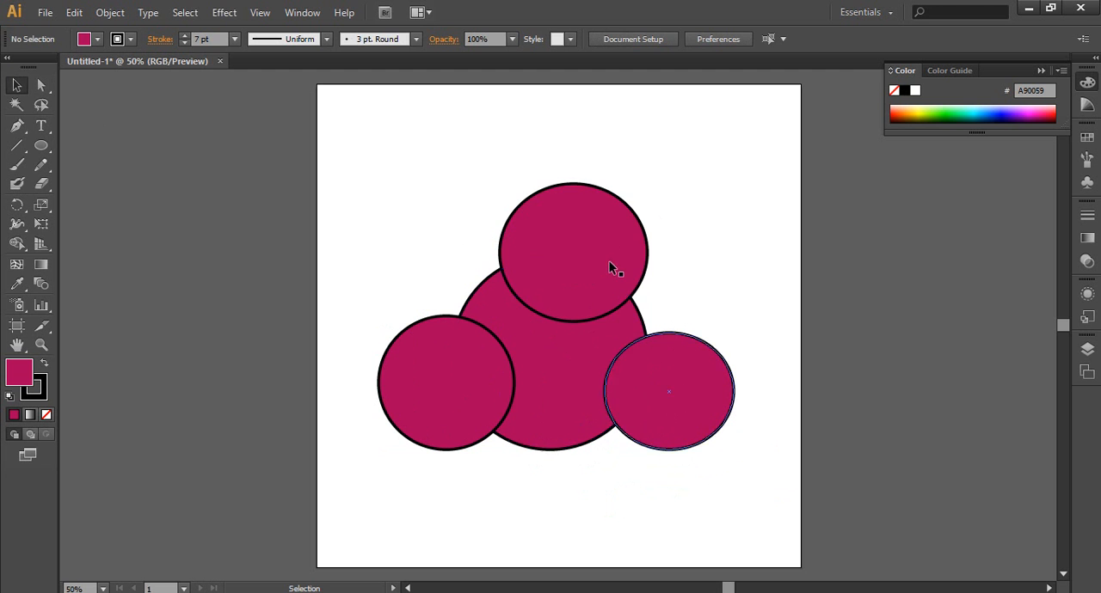
drag(603, 258, 567, 211)
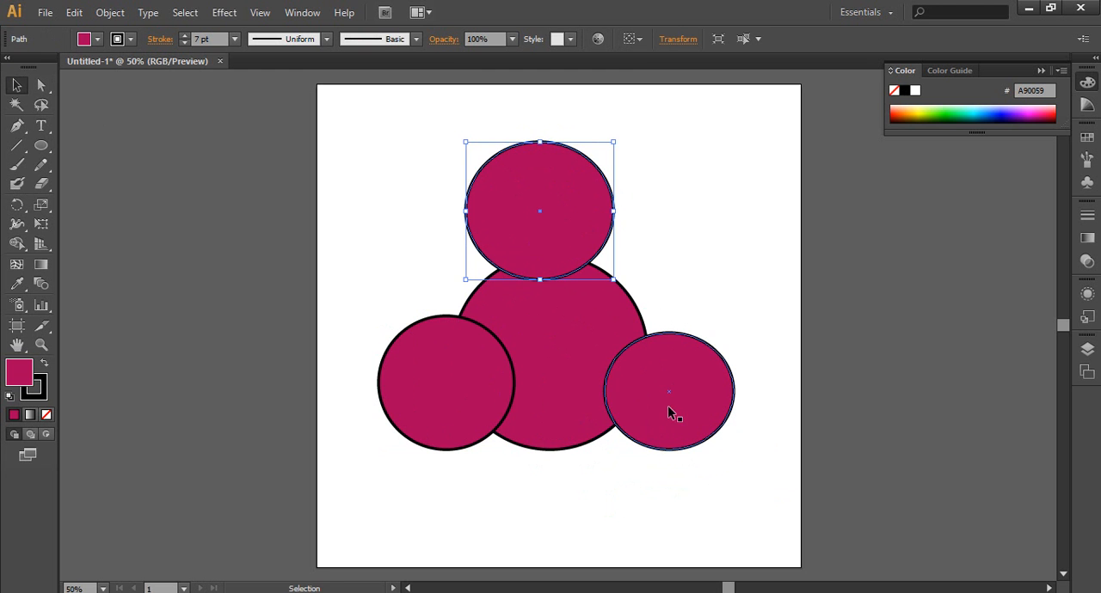
drag(678, 425, 637, 425)
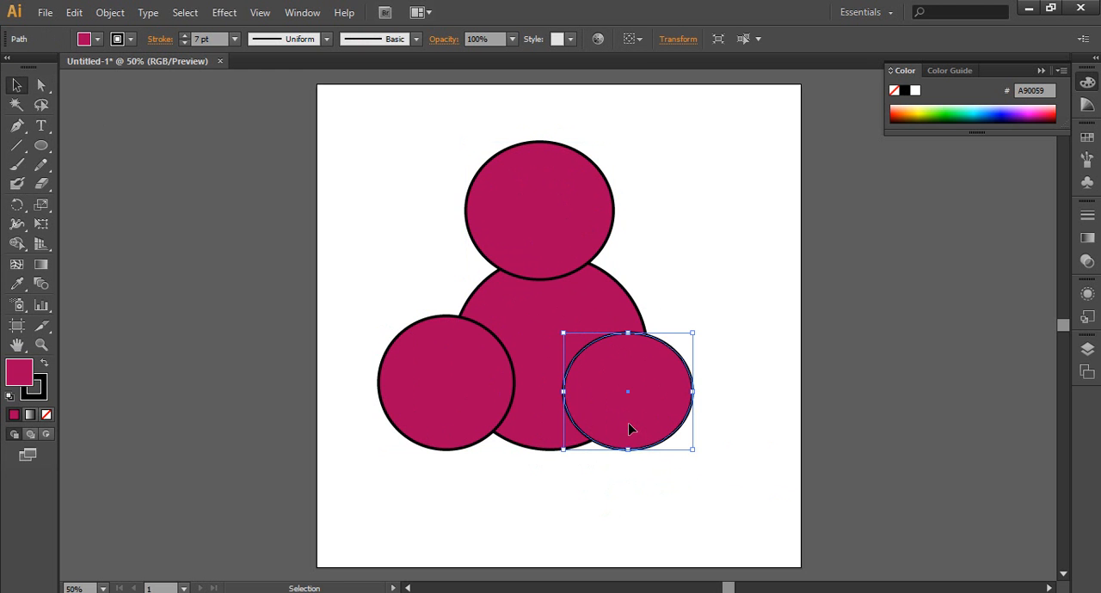
drag(462, 401, 503, 418)
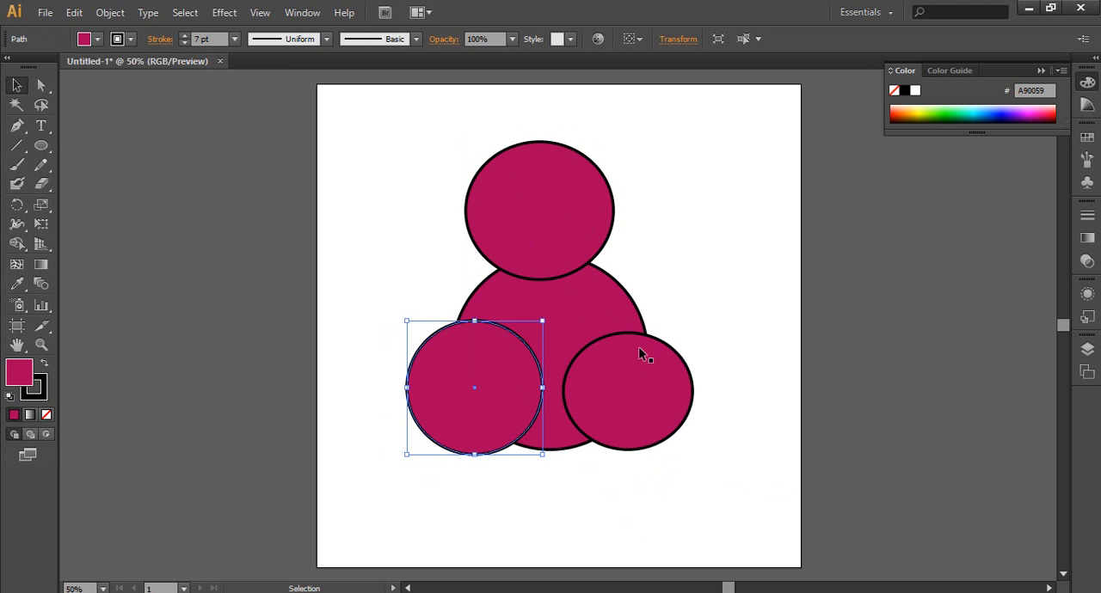
click(719, 281)
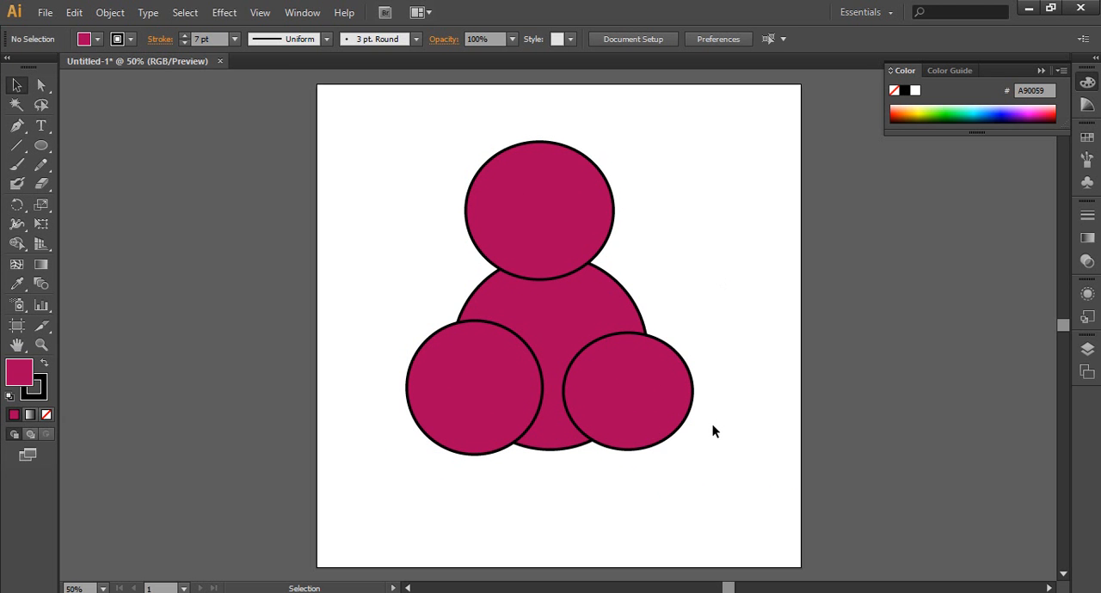
click(652, 386)
click(707, 274)
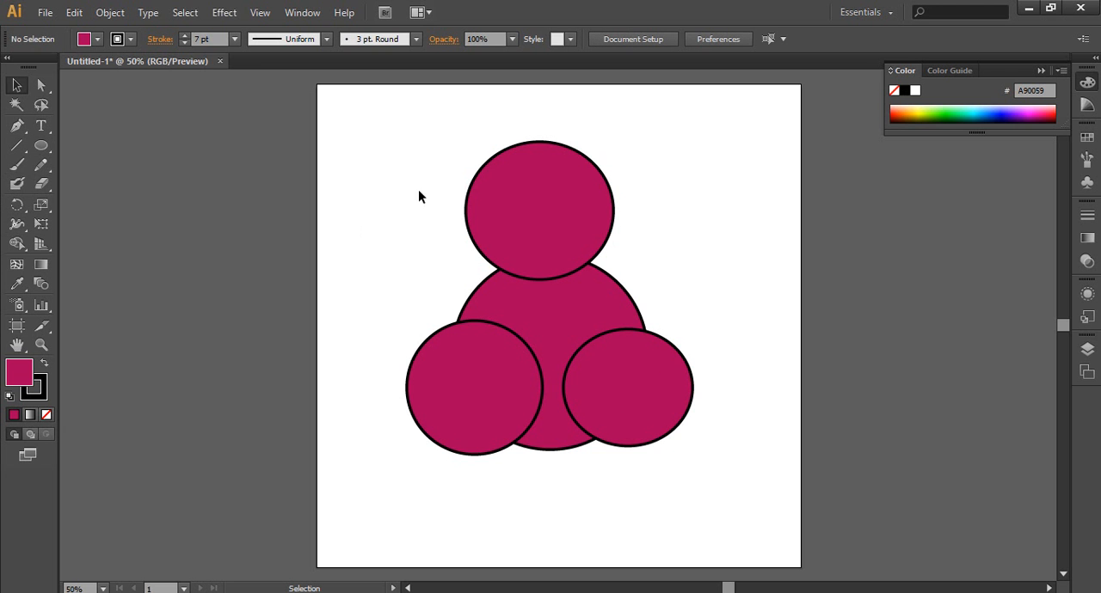
Step: Delete all the ellipses and draw five hexagons with the Polygon tool, two large and three small, spread over the artboard
drag(422, 183, 610, 458)
key(Delete)
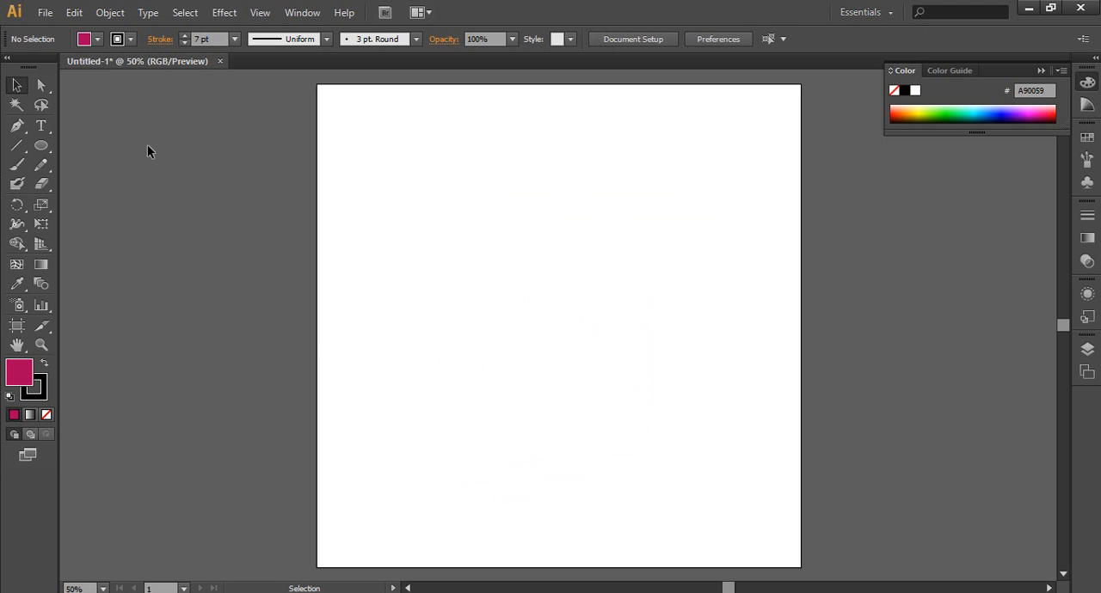
click(42, 148)
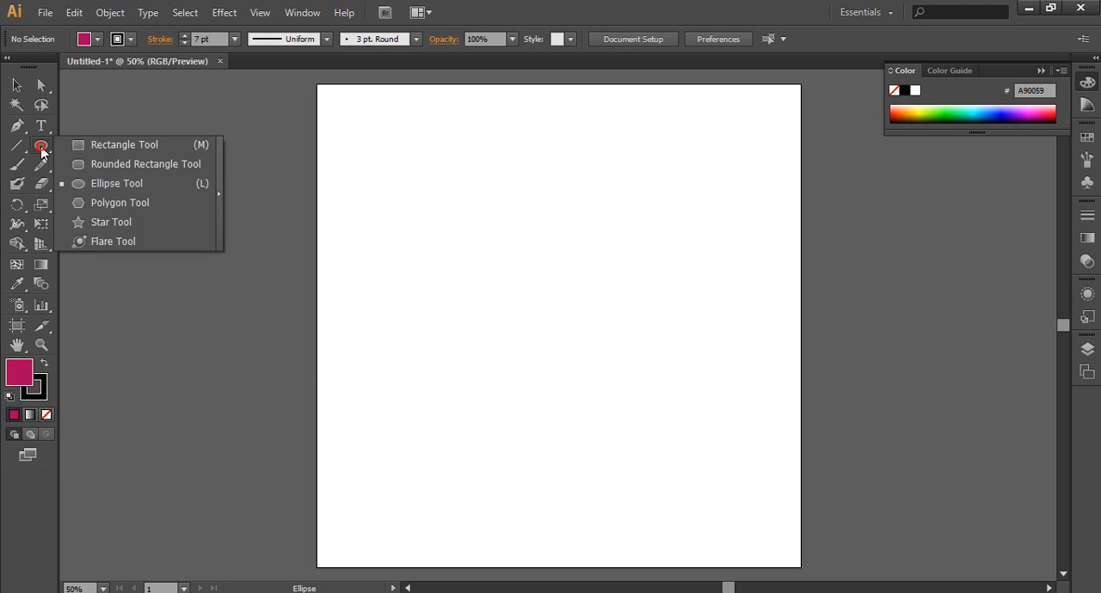
click(86, 203)
mouse_move(436, 236)
mouse_down()
mouse_move(497, 275)
mouse_move(504, 300)
mouse_move(482, 314)
mouse_up()
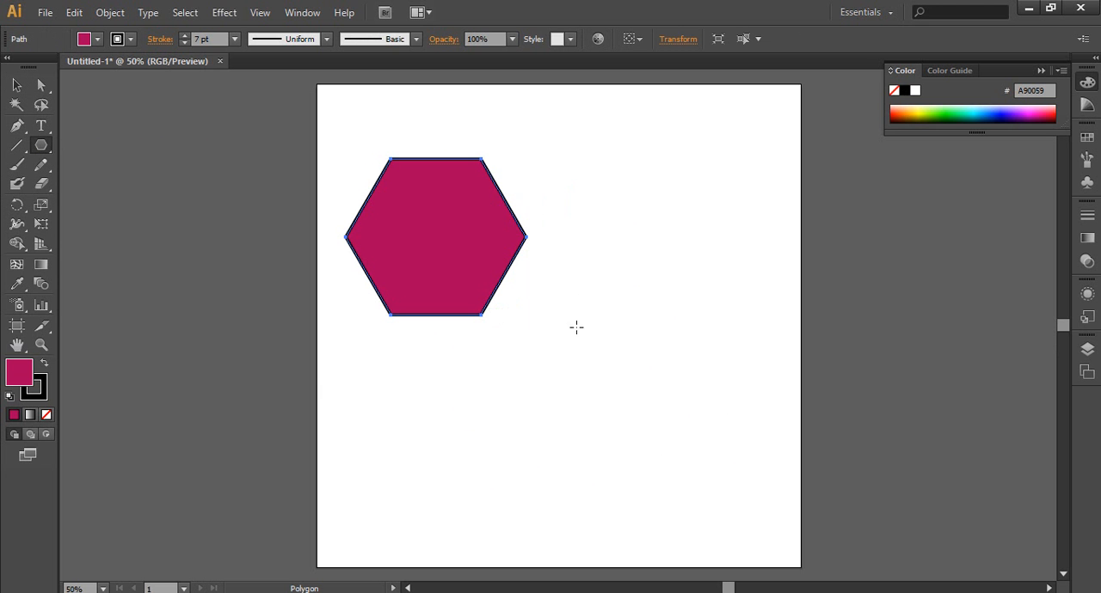
drag(576, 327, 600, 368)
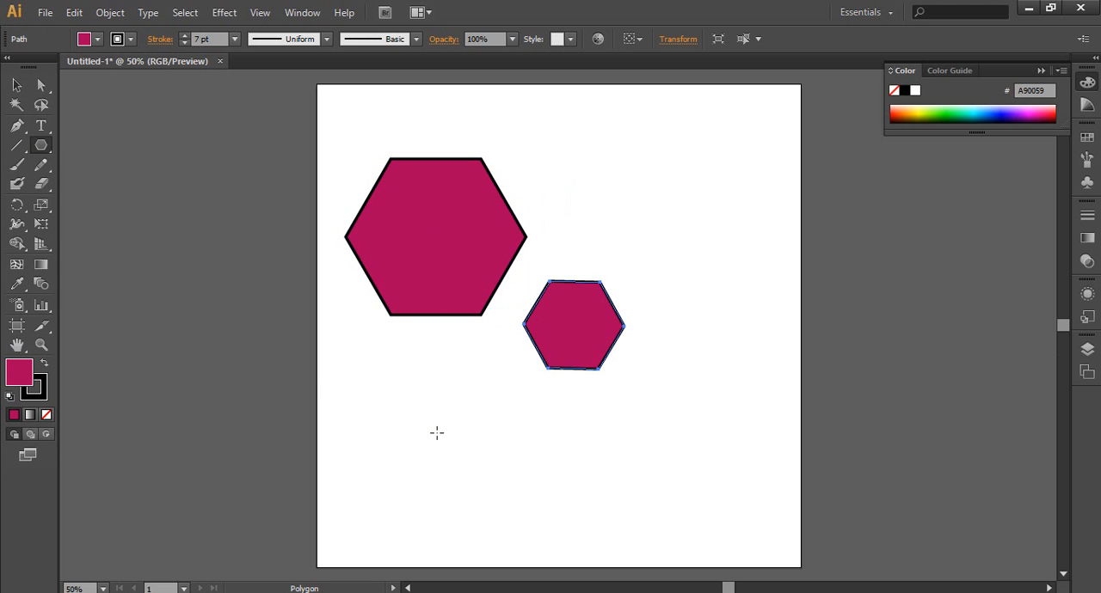
drag(436, 433, 464, 462)
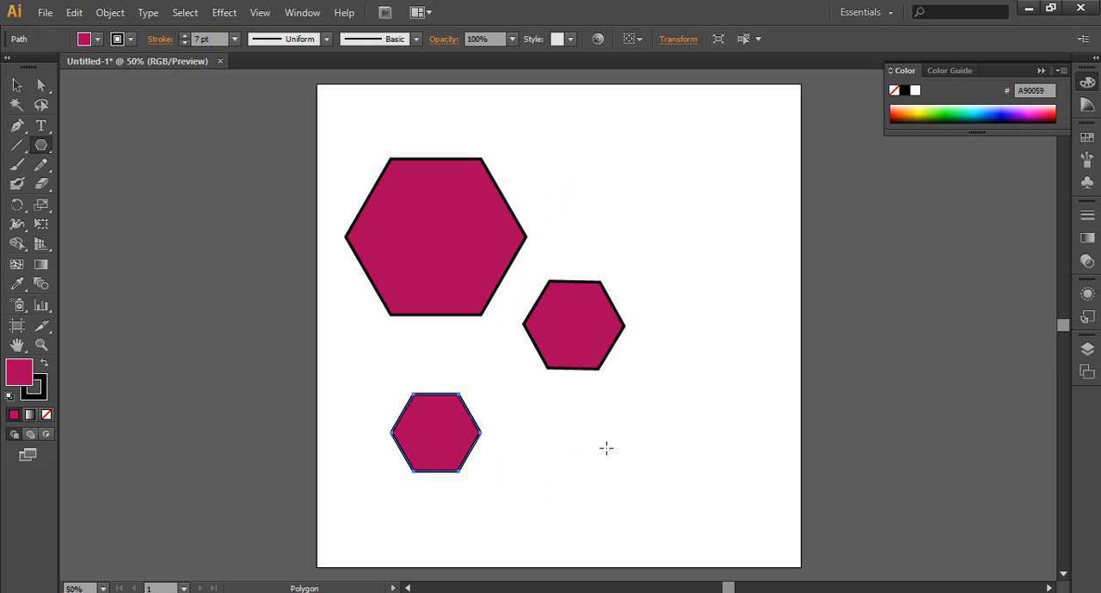
drag(573, 451, 595, 488)
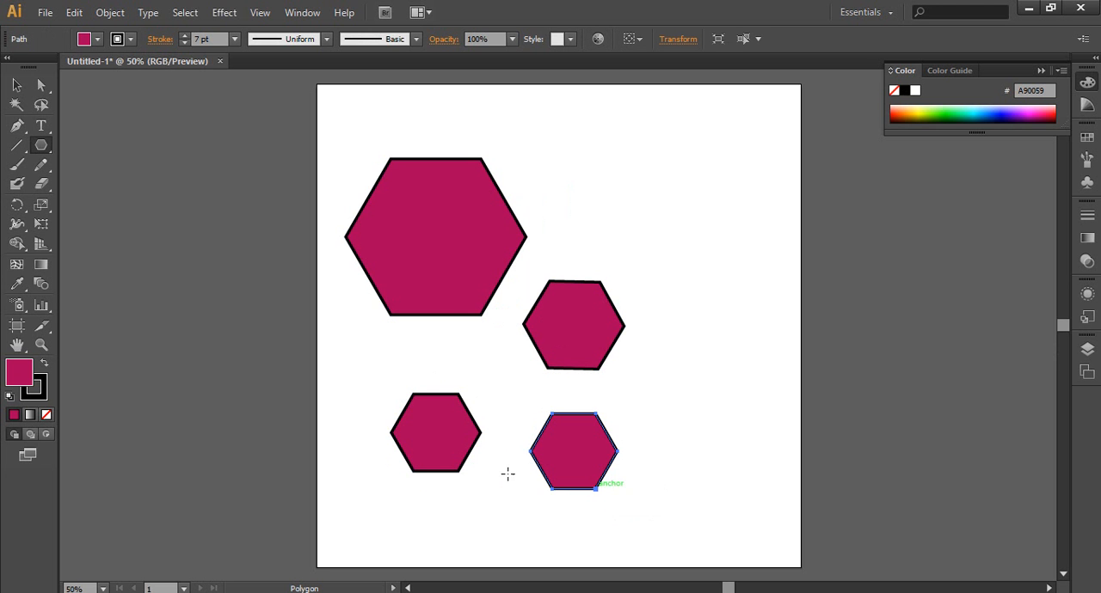
drag(654, 180, 702, 245)
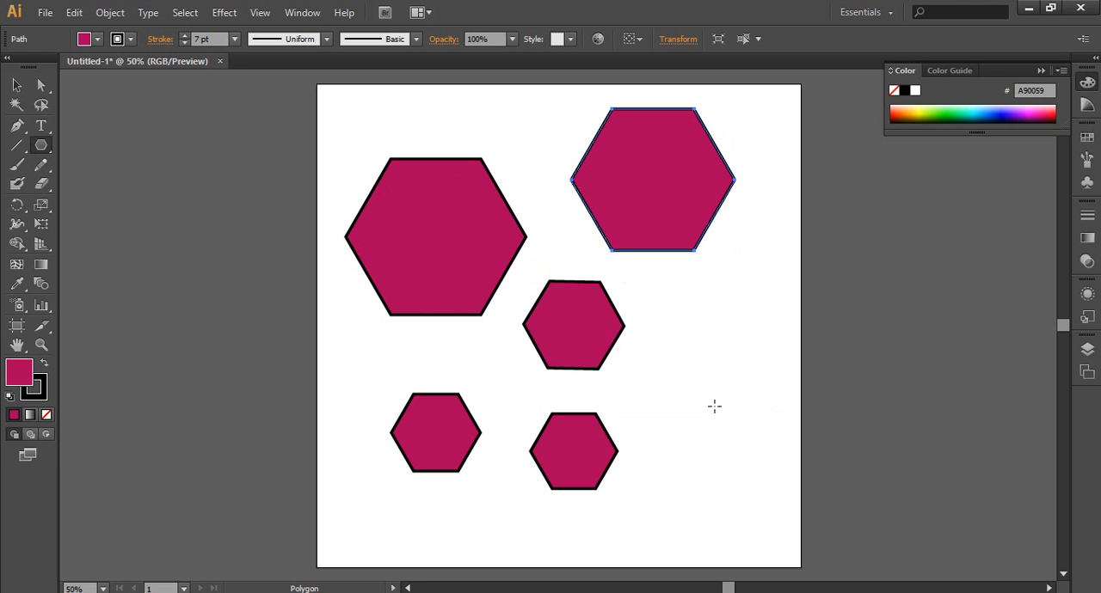
Step: Draw a polygon beside the small hexagons on the artboard's right, varying its number of sides and finishing with a triangle
drag(678, 386, 742, 426)
key(Up)
key(Up)
key(Up)
key(Up)
key(Up)
key(Up)
key(Up)
key(Up)
key(Up)
key(Up)
key(Up)
key(Up)
key(Down)
key(Down)
key(Down)
key(Down)
key(Down)
key(Down)
key(Down)
key(Down)
key(Down)
key(Down)
key(Down)
key(Down)
key(Down)
key(Down)
key(Up)
key(Down)
key(Down)
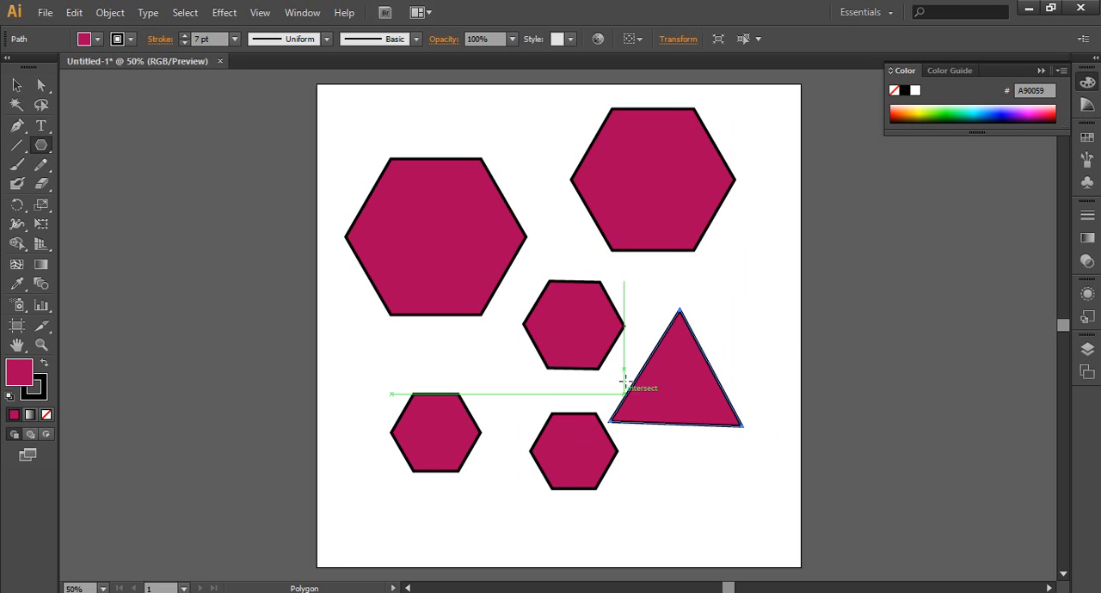
Step: Draw a five-sided polygon overlapping the triangle's top and the lower edge of the upper-right hexagon
drag(712, 298, 741, 336)
key(Up)
key(Up)
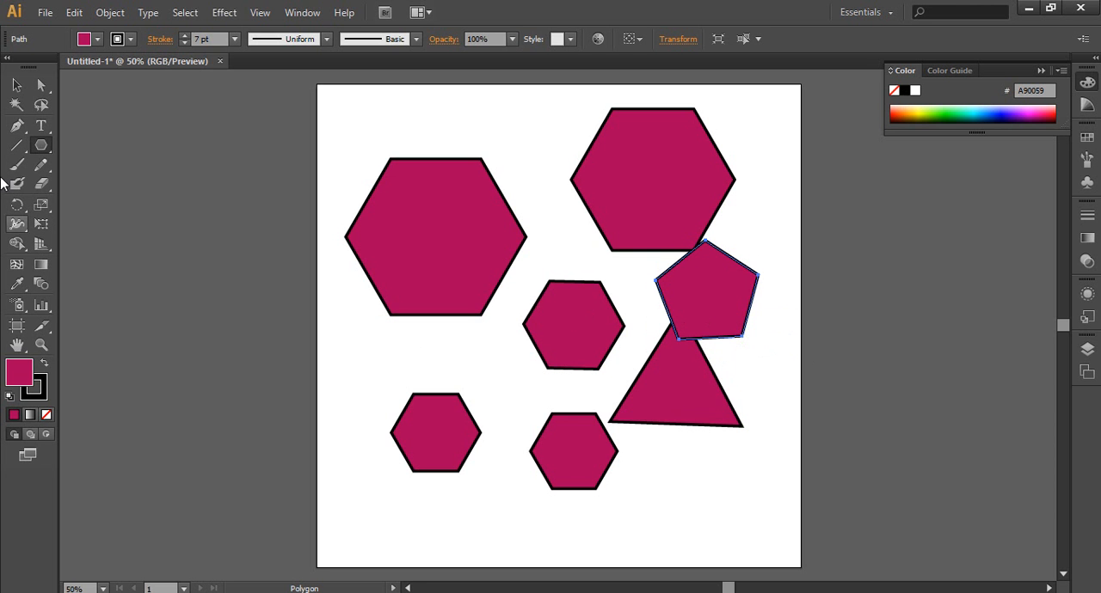
Step: Select all the hexagons, the triangle and the pentagon together and delete them from the artboard
click(16, 85)
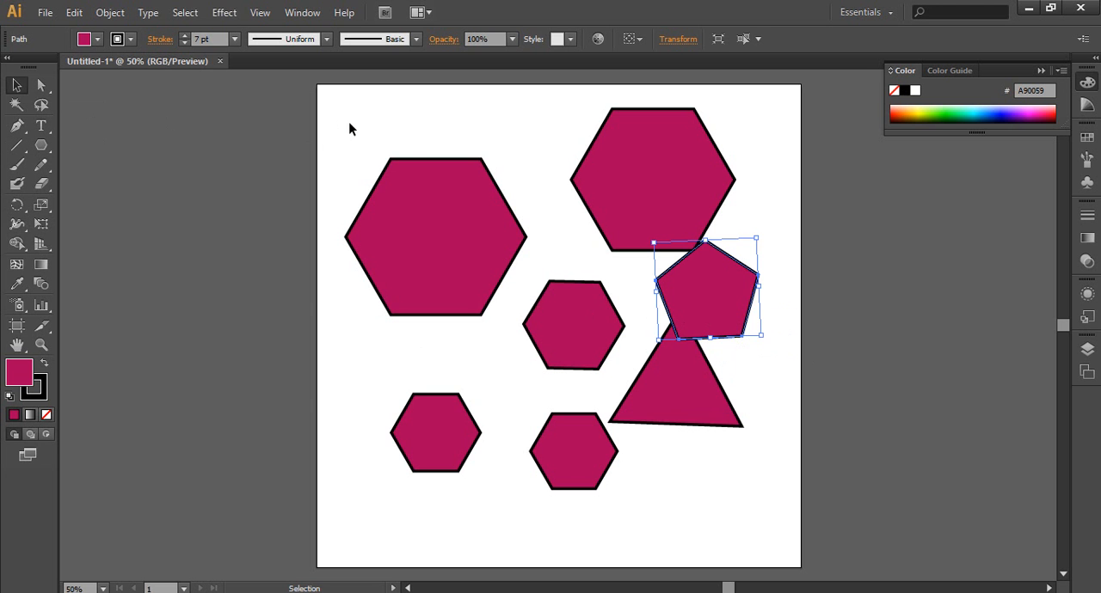
drag(349, 123, 763, 510)
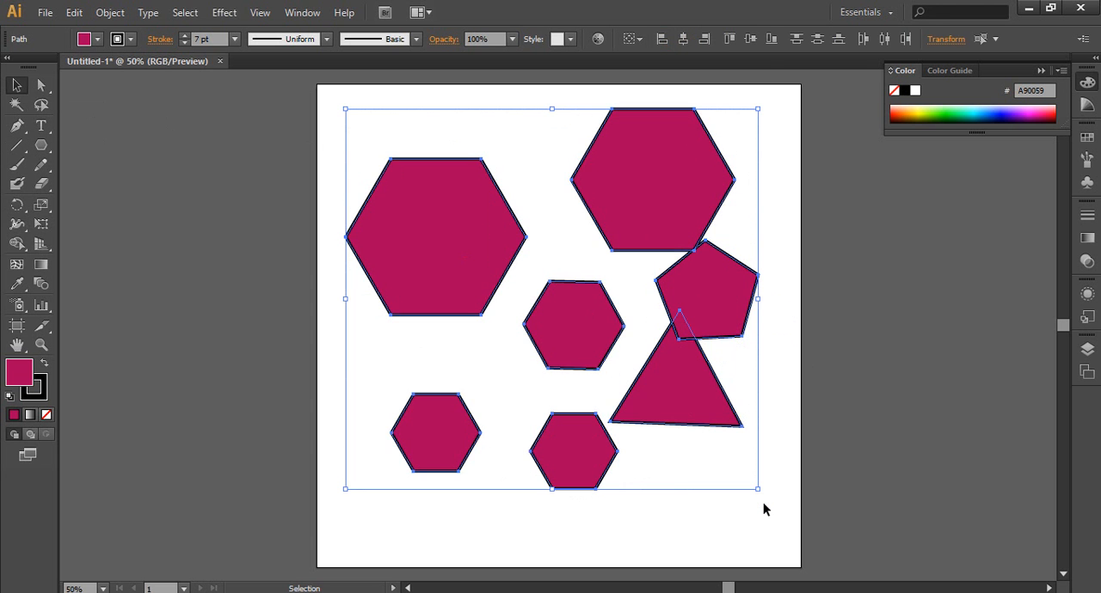
key(Delete)
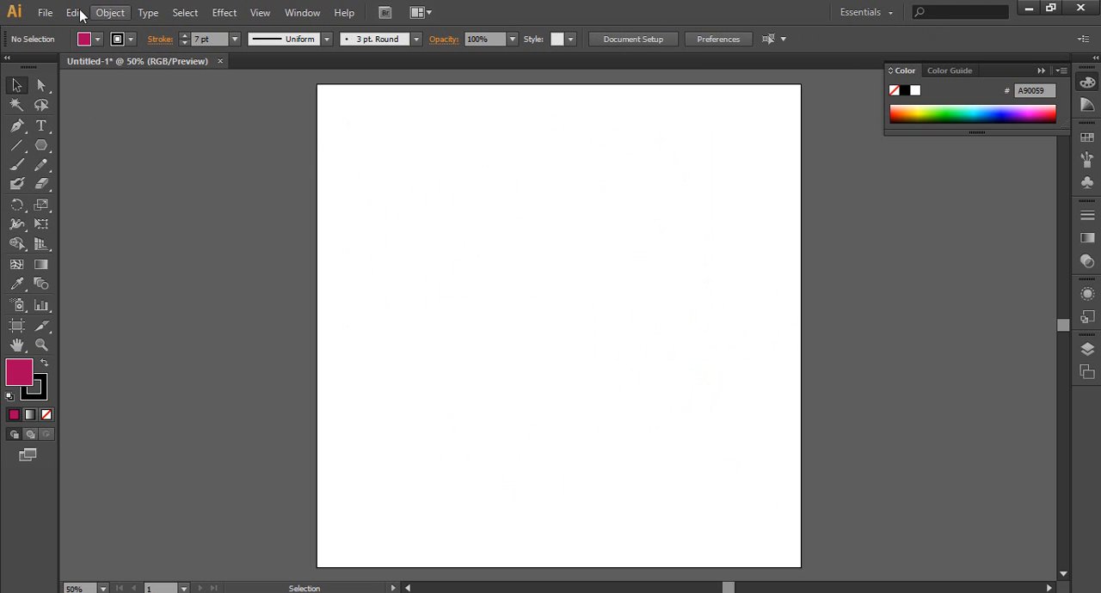
Step: Draw ten five-pointed stars with the Star tool, three large ones and seven small ones, scattered over the middle of the artboard
click(43, 145)
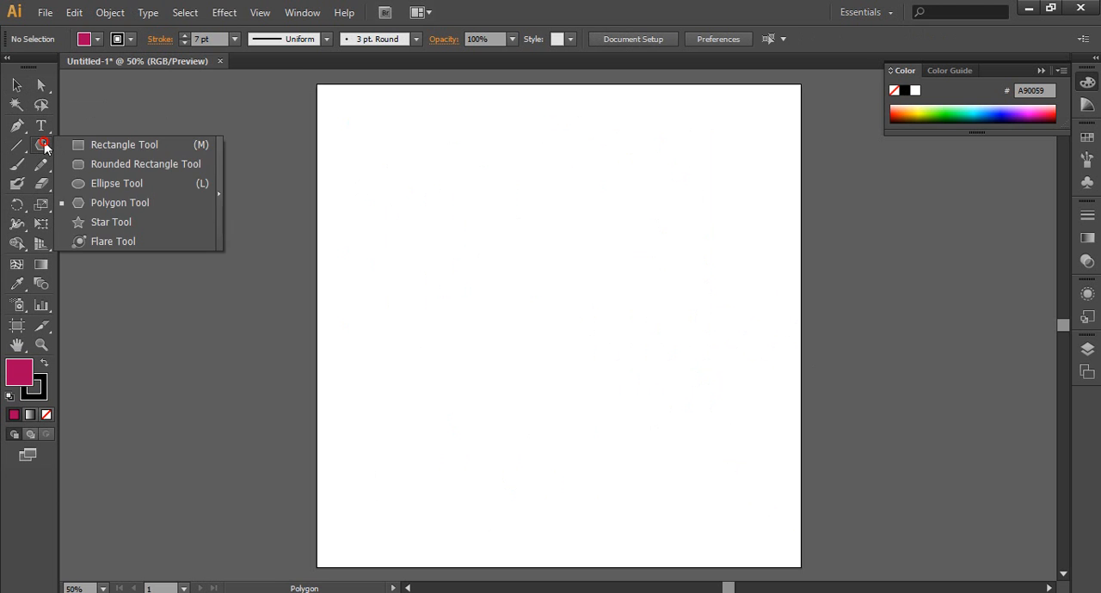
click(111, 222)
drag(491, 253, 541, 308)
drag(538, 359, 563, 388)
drag(673, 348, 653, 398)
drag(581, 306, 593, 296)
drag(607, 260, 644, 245)
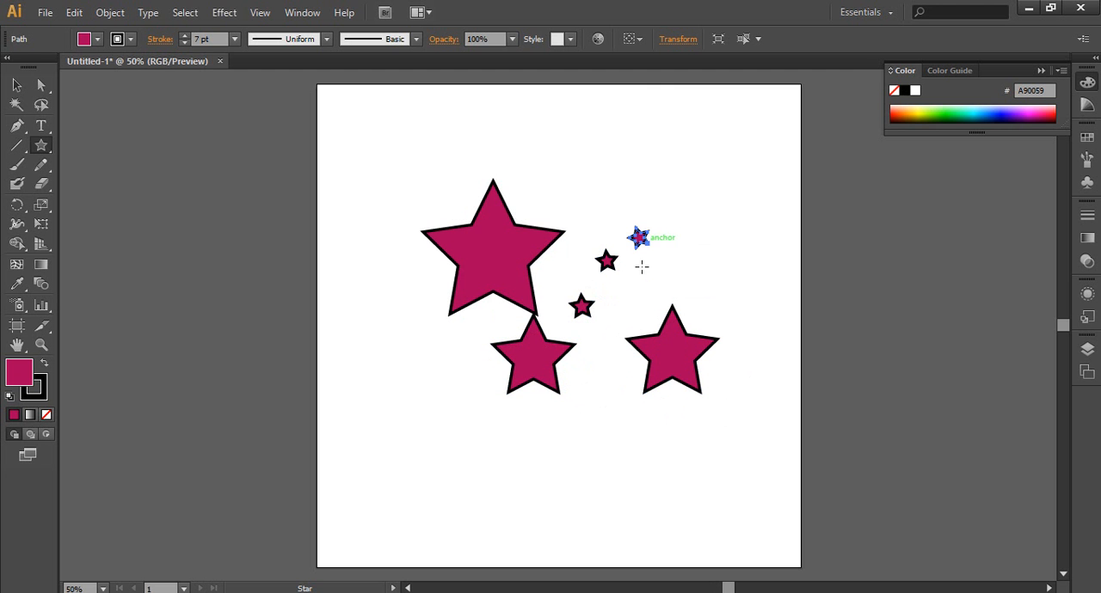
drag(601, 354, 612, 360)
drag(448, 365, 455, 371)
drag(530, 190, 541, 198)
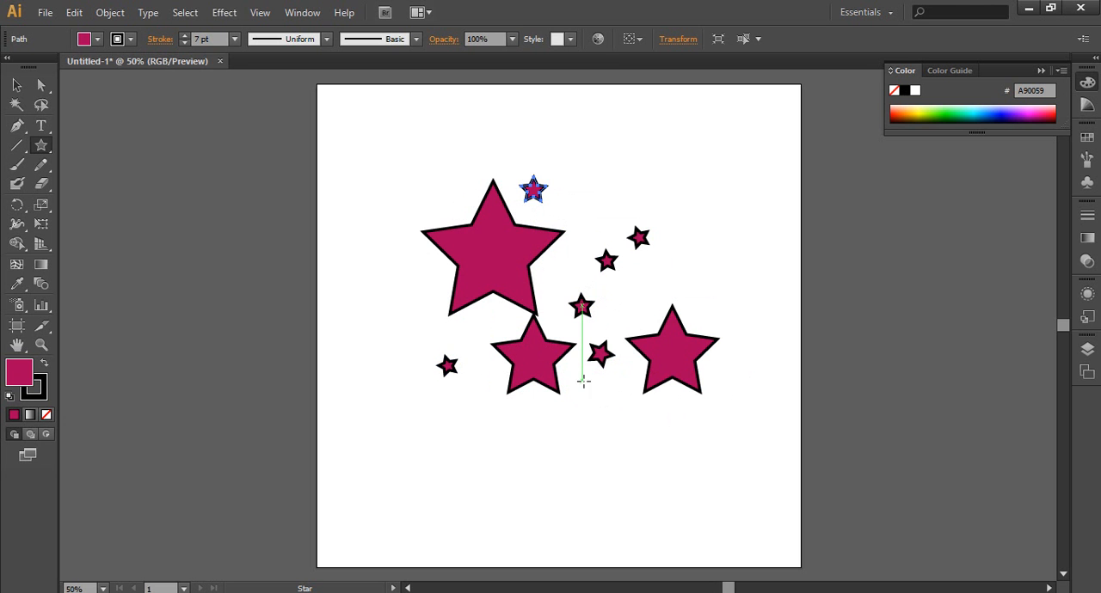
drag(561, 416, 574, 431)
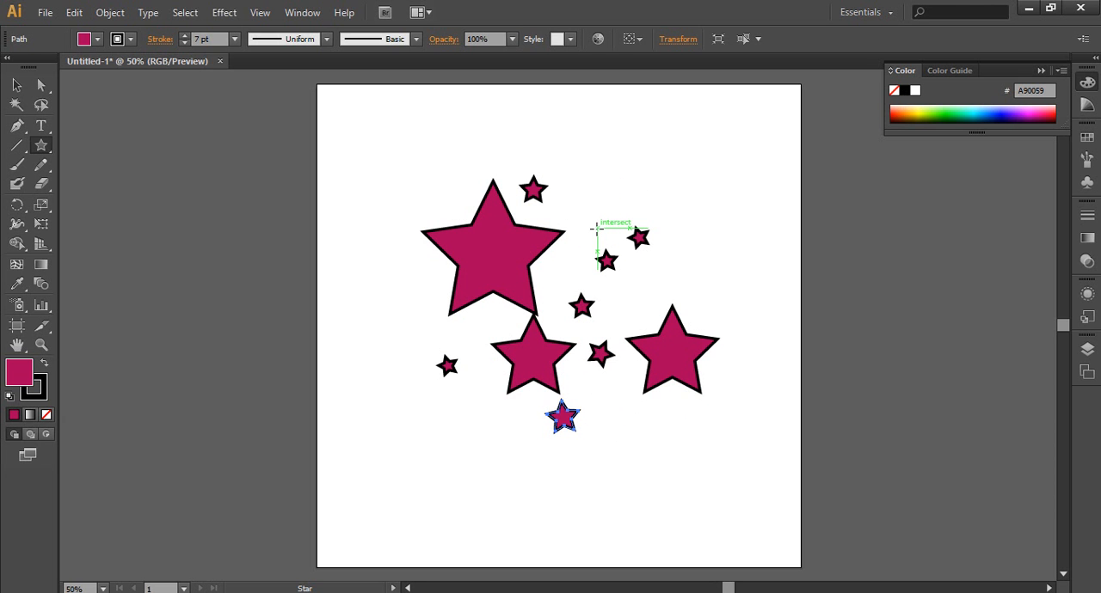
Step: Draw two large starbursts with dozens of thin points, varying the point count, one at the artboard's upper right and one at its lower left
mouse_move(624, 163)
mouse_down()
mouse_move(650, 177)
mouse_move(651, 194)
mouse_move(660, 186)
mouse_move(641, 194)
mouse_move(665, 240)
mouse_up()
key(Down)
key(Down)
key(Up)
key(Up)
key(Up)
key(Up)
key(Up)
key(Up)
key(Up)
key(Up)
key(Up)
key(Up)
key(Up)
key(Up)
key(Up)
key(Up)
key(Up)
key(Up)
key(Up)
key(Up)
key(Up)
key(Up)
key(Up)
key(Up)
key(Up)
key(Up)
key(Up)
key(Up)
key(Up)
key(Up)
key(Up)
key(Up)
key(Up)
key(Up)
key(Up)
key(Up)
key(Up)
key(Up)
key(Up)
drag(403, 431, 455, 486)
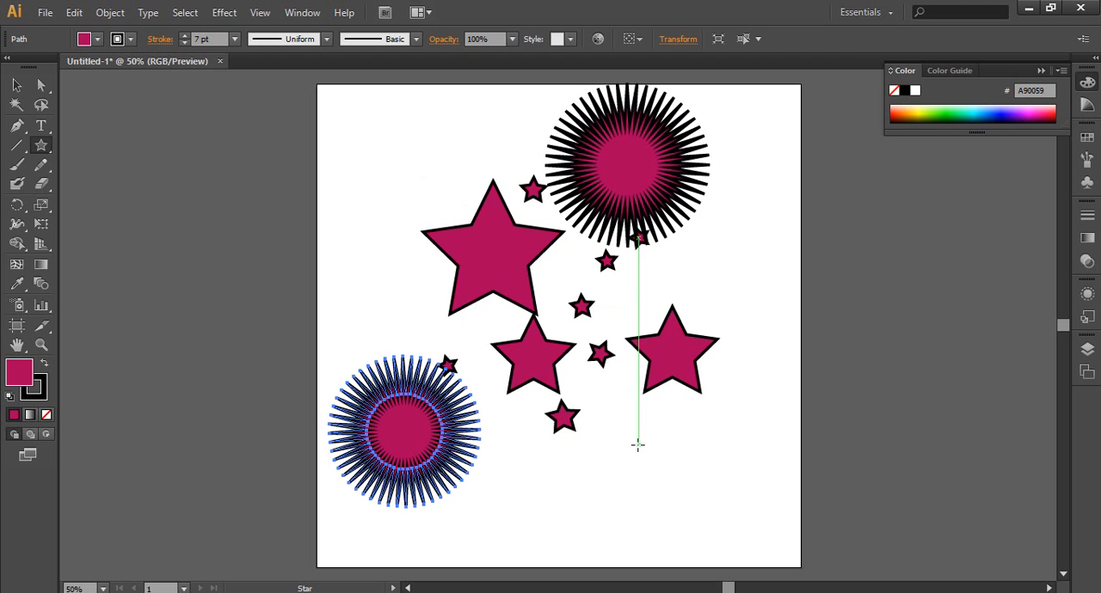
Step: Draw a starburst with fewer points at the artboard's lower right and a tiny one below the upper-right starburst
drag(637, 444, 671, 473)
key(Down)
key(Down)
key(Down)
key(Down)
key(Down)
key(Down)
key(Down)
key(Down)
key(Down)
key(Down)
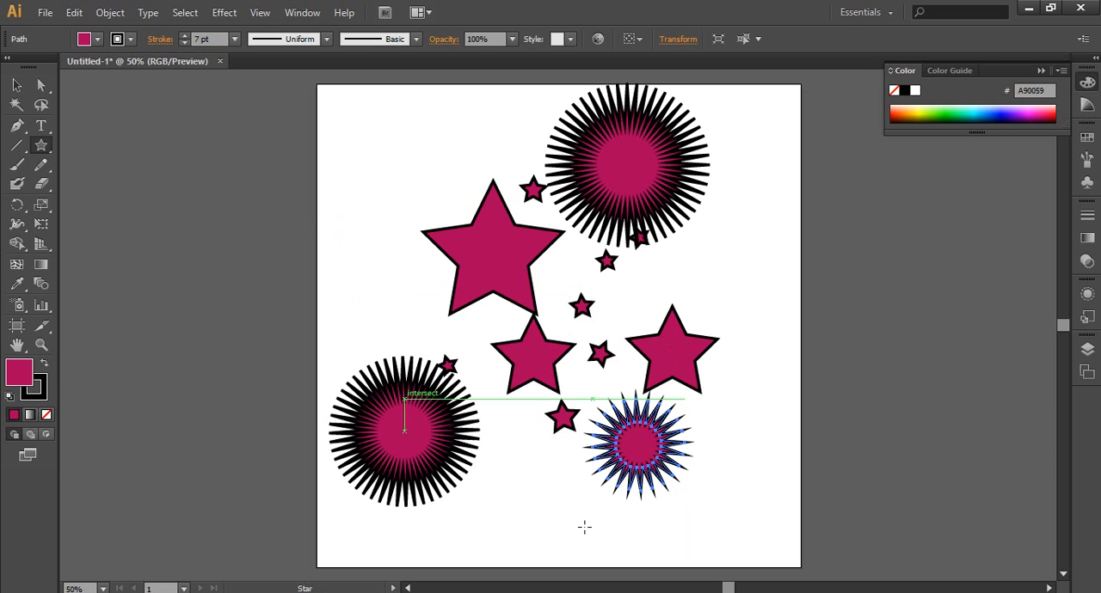
drag(702, 257, 713, 250)
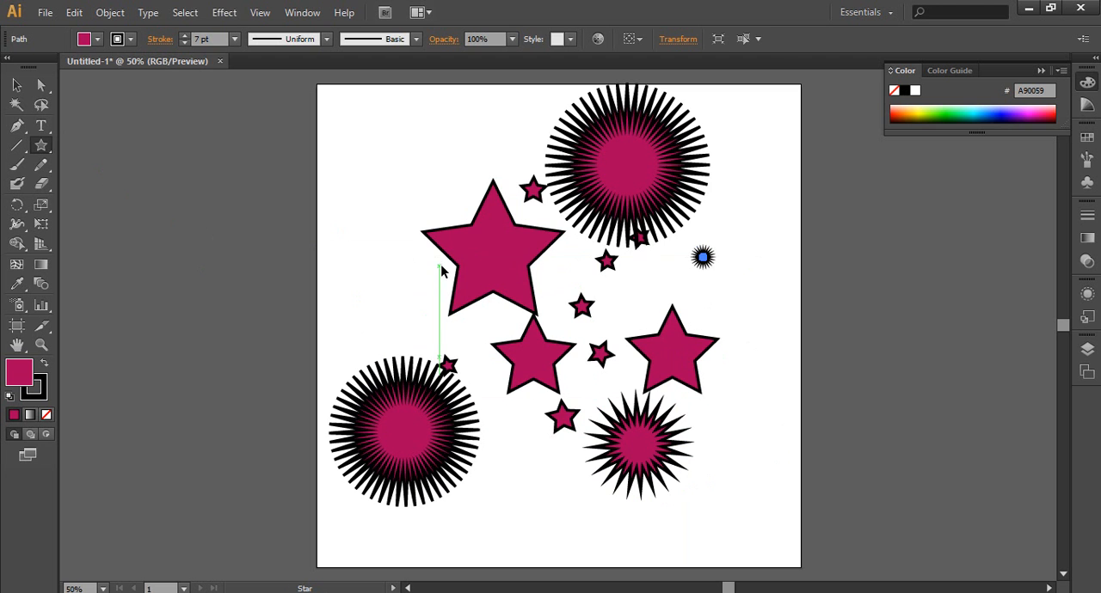
Step: Delete all the stars and draw a flare about 1270 px wide with the Flare tool, slightly left of the artboard's centre
key(ctrl+a)
key(Delete)
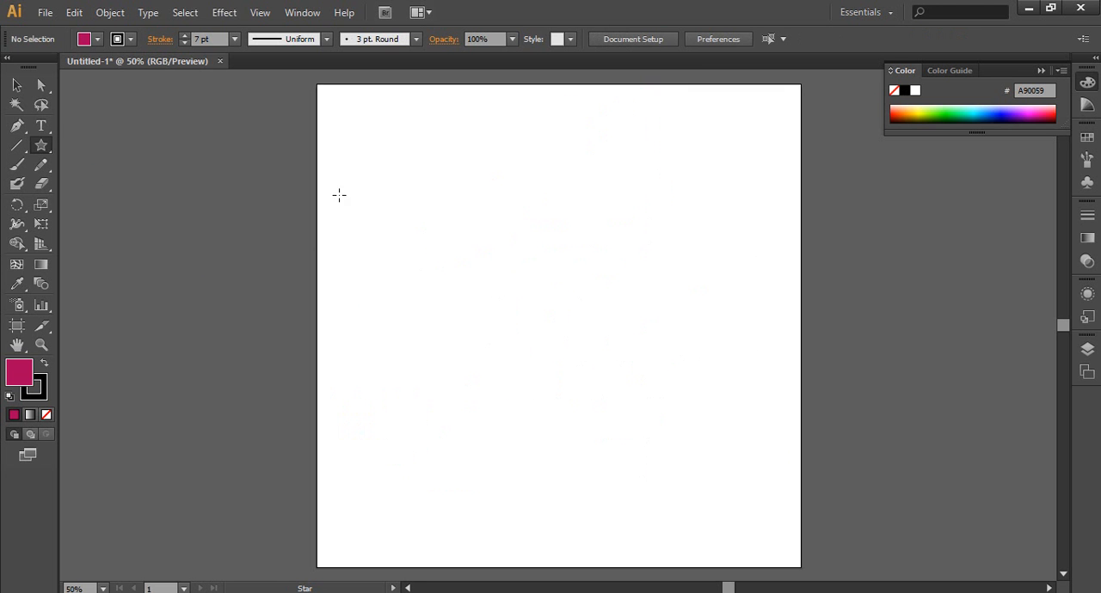
click(44, 143)
drag(47, 144, 97, 241)
drag(491, 291, 531, 329)
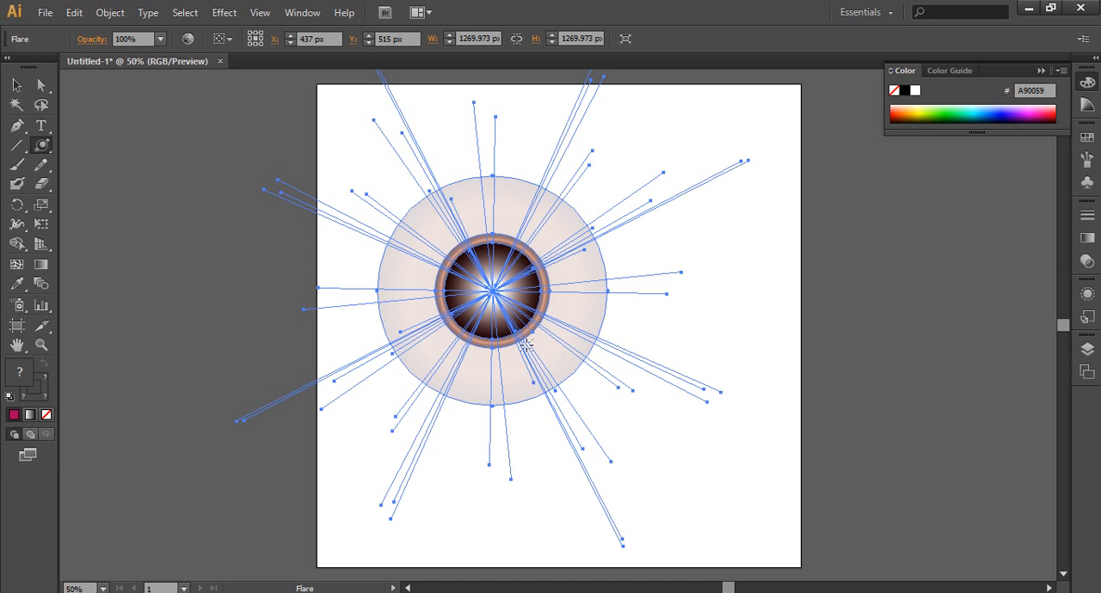
Step: Delete the flare from the artboard and activate the Rectangle tool
key(Delete)
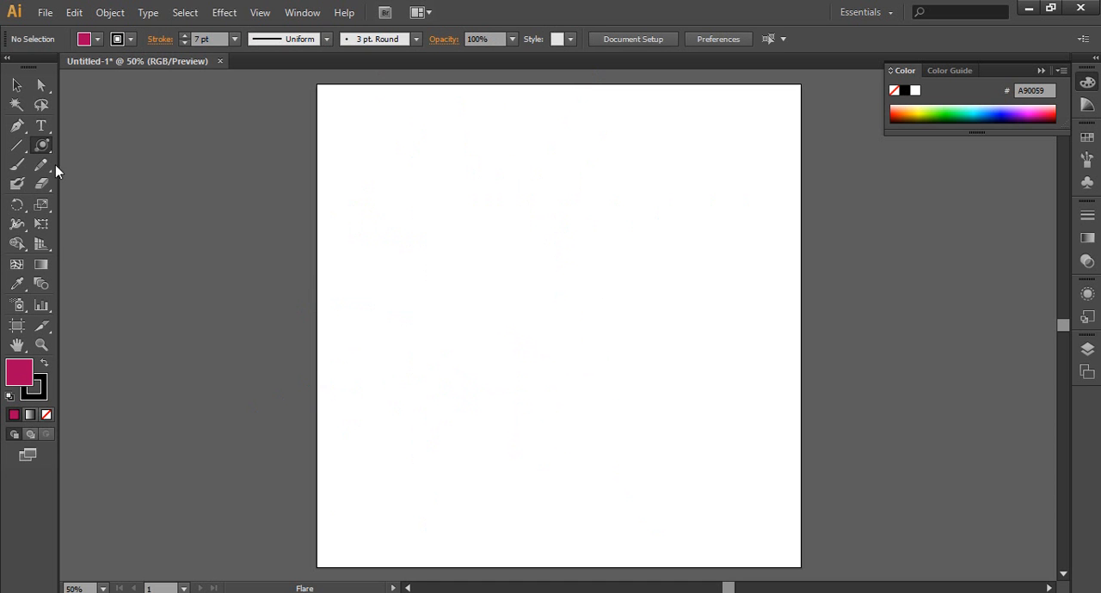
click(41, 146)
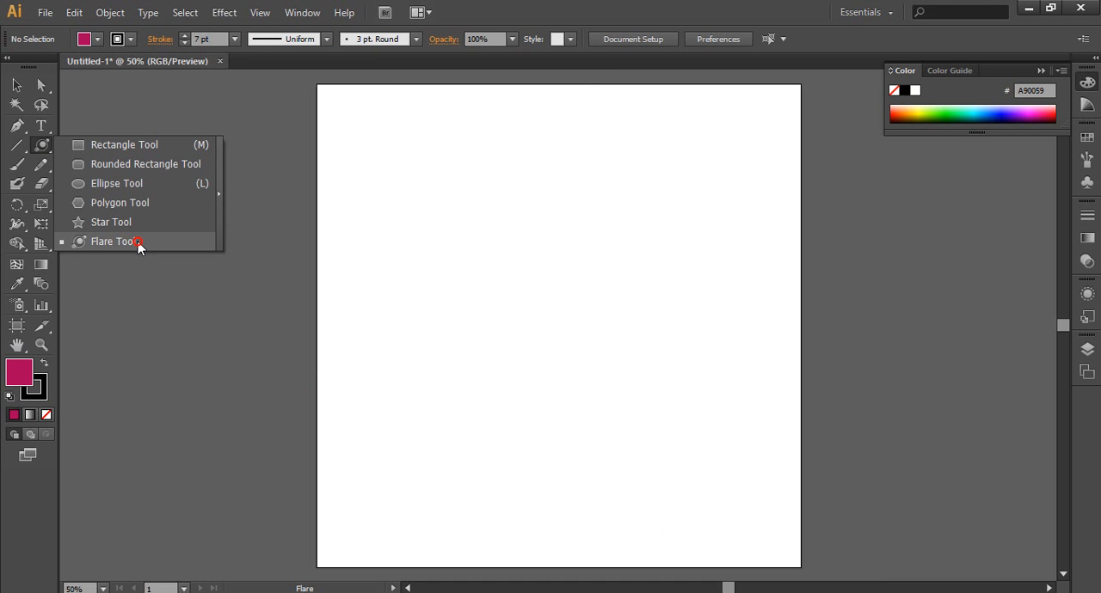
click(94, 148)
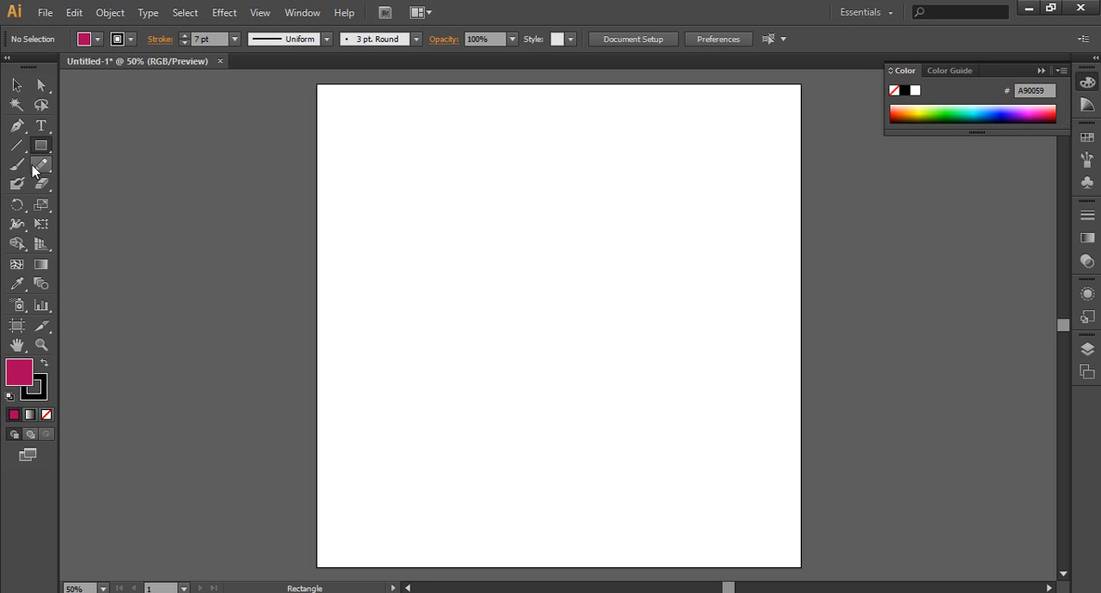